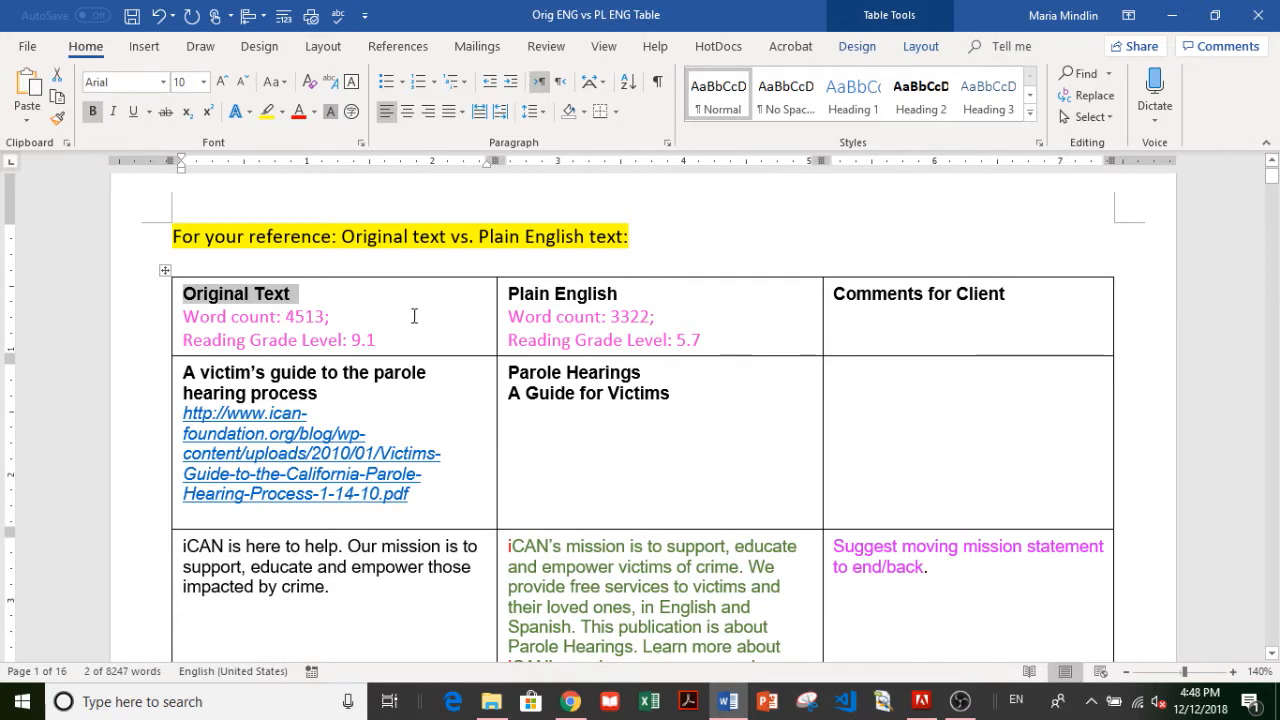
Examine the Plain English column's heading and reading grade level in the original-versus-plain-English table
double_click(567, 289)
click(685, 300)
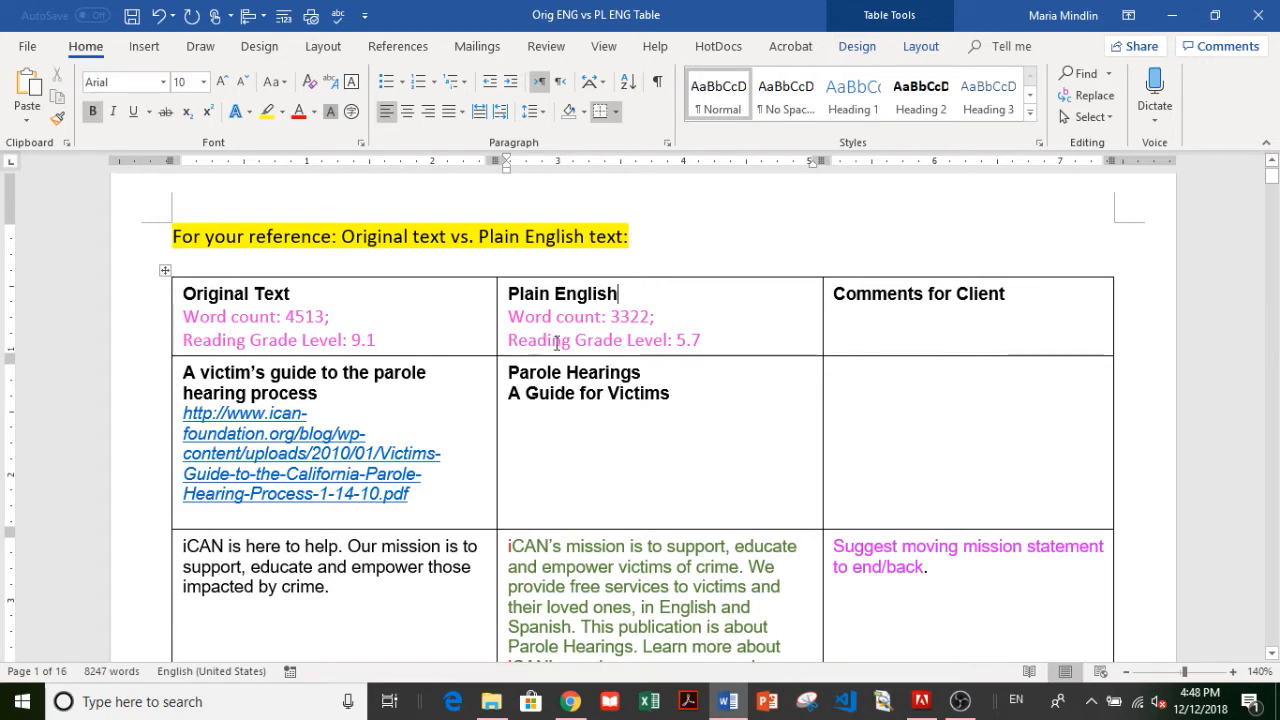
drag(675, 341, 703, 342)
click(730, 343)
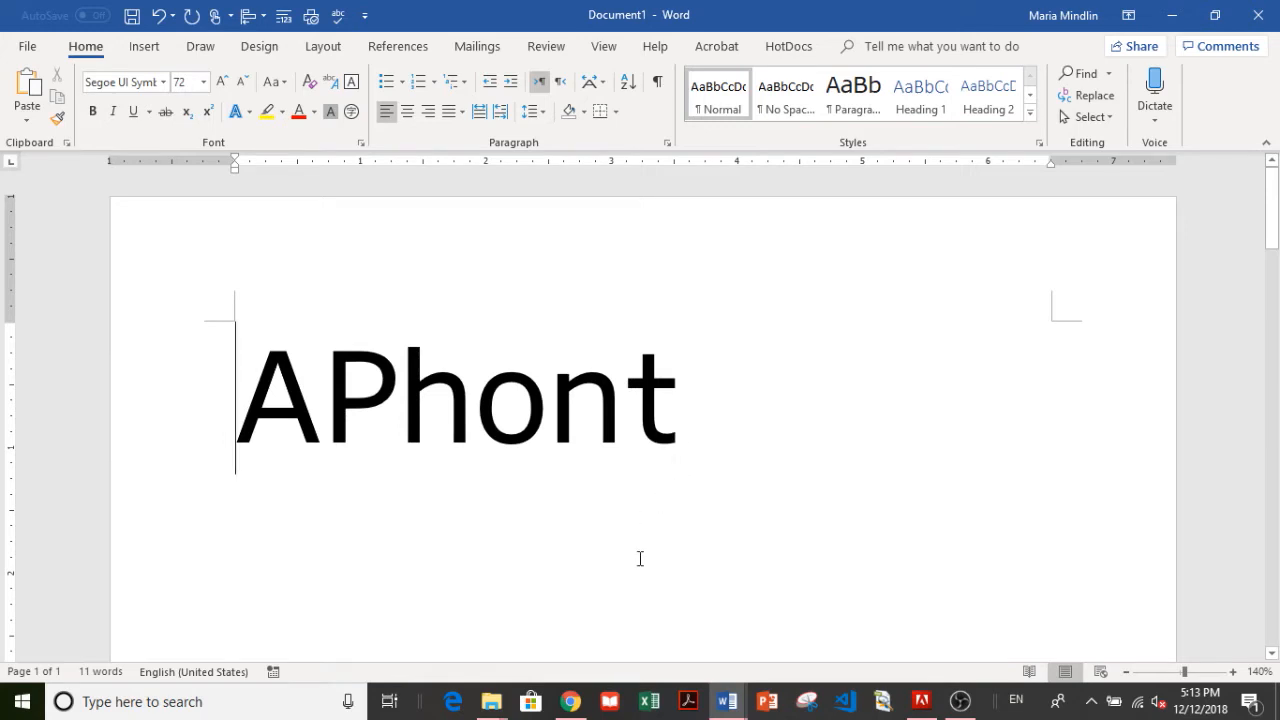
Review the font, emphasis, paragraph and reverse-text samples, and compare the original TT-XXX form with its enlarged version
scroll(640, 558, down, 3)
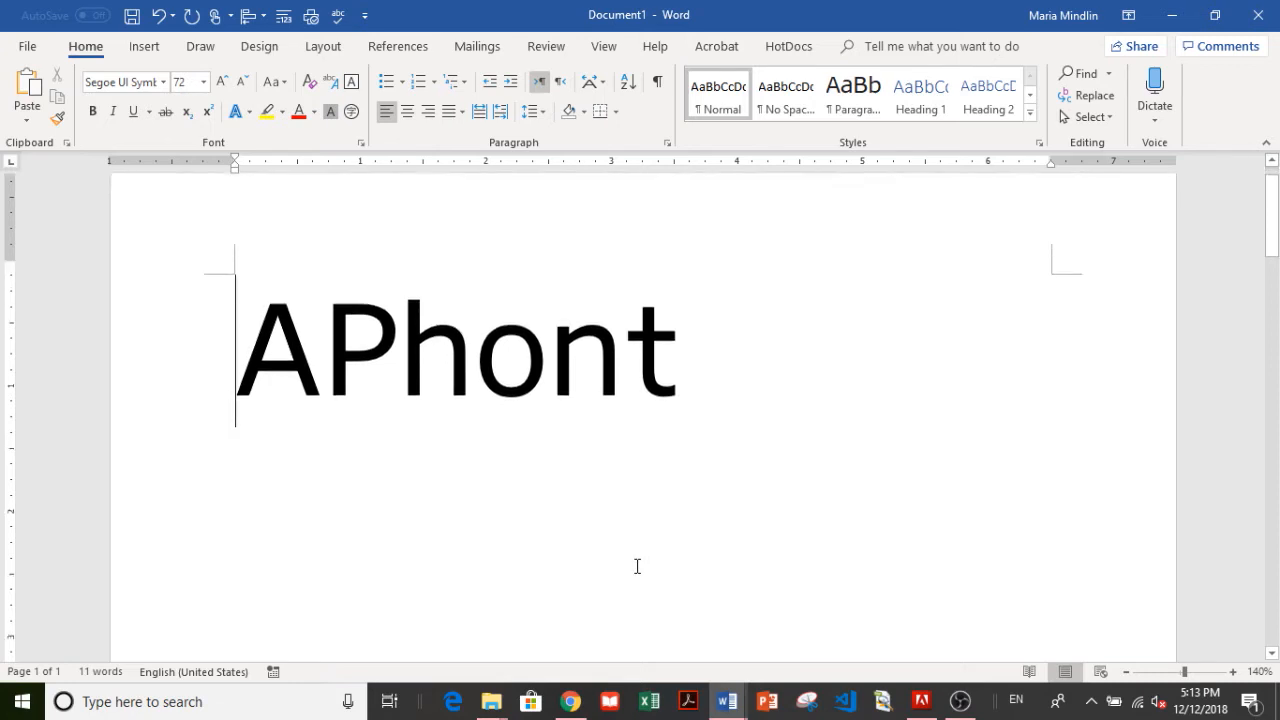
scroll(637, 566, down, 4)
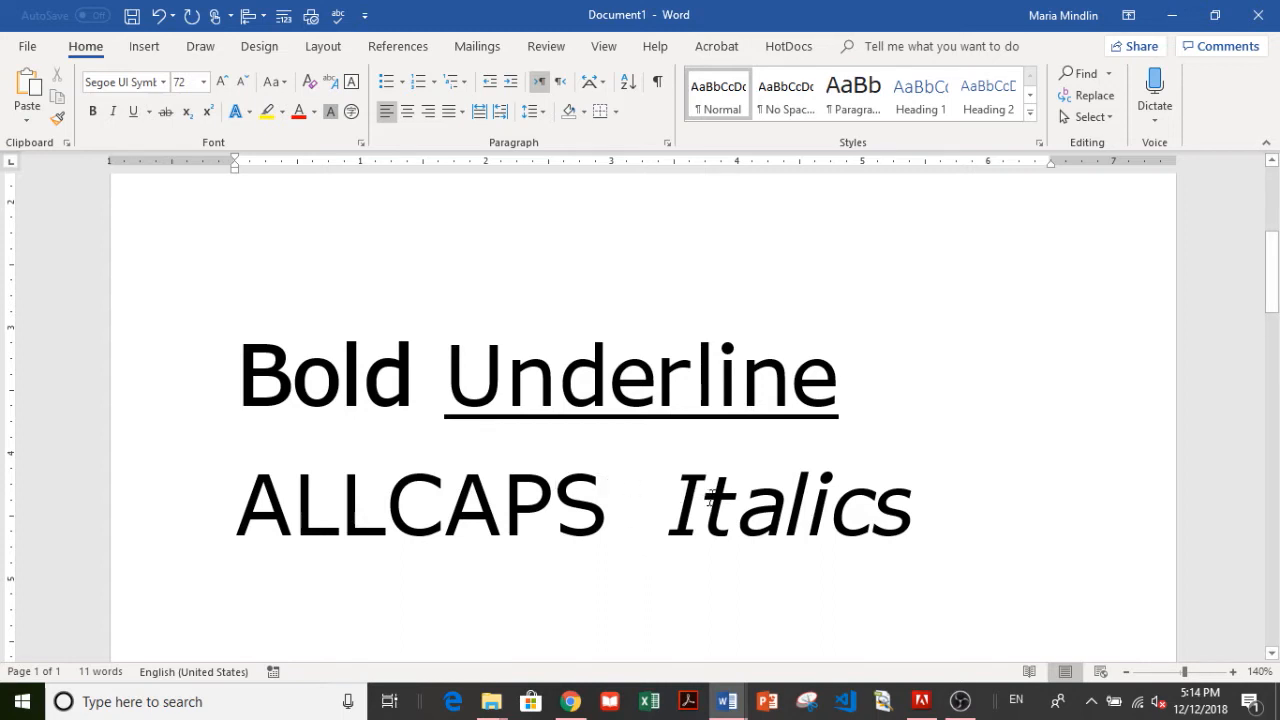
scroll(914, 563, down, 5)
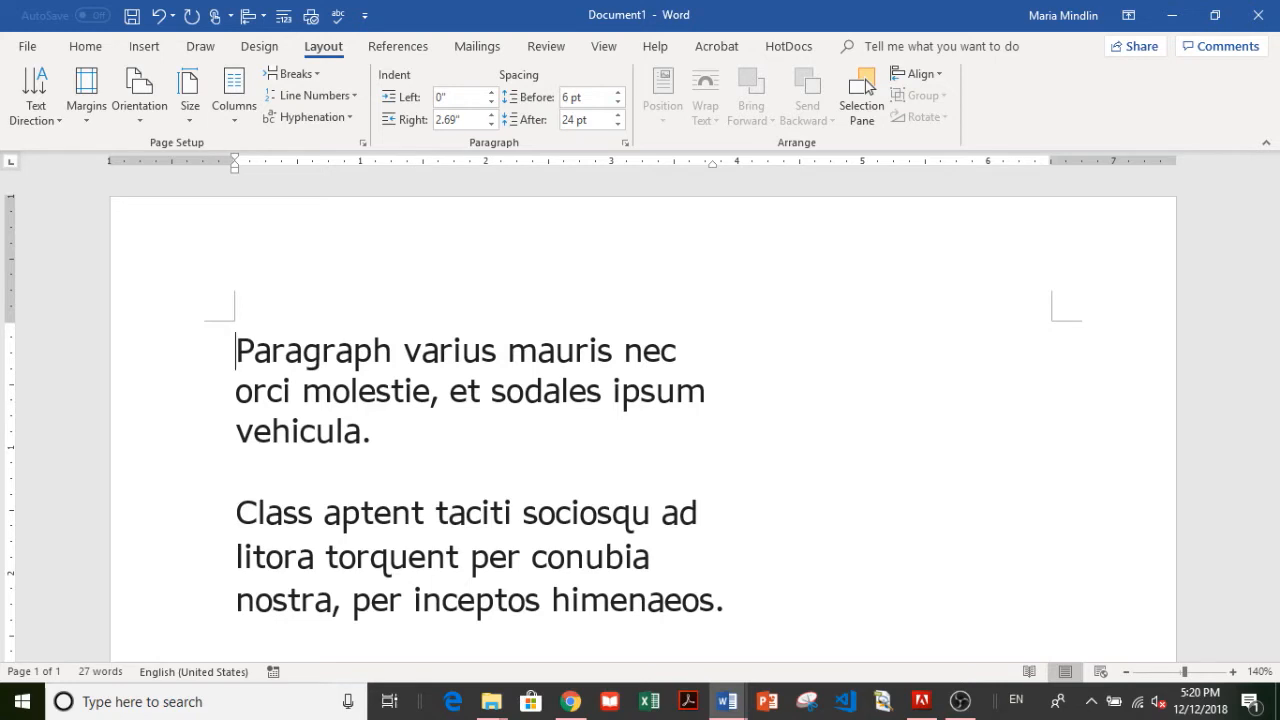
scroll(866, 85, down, 1)
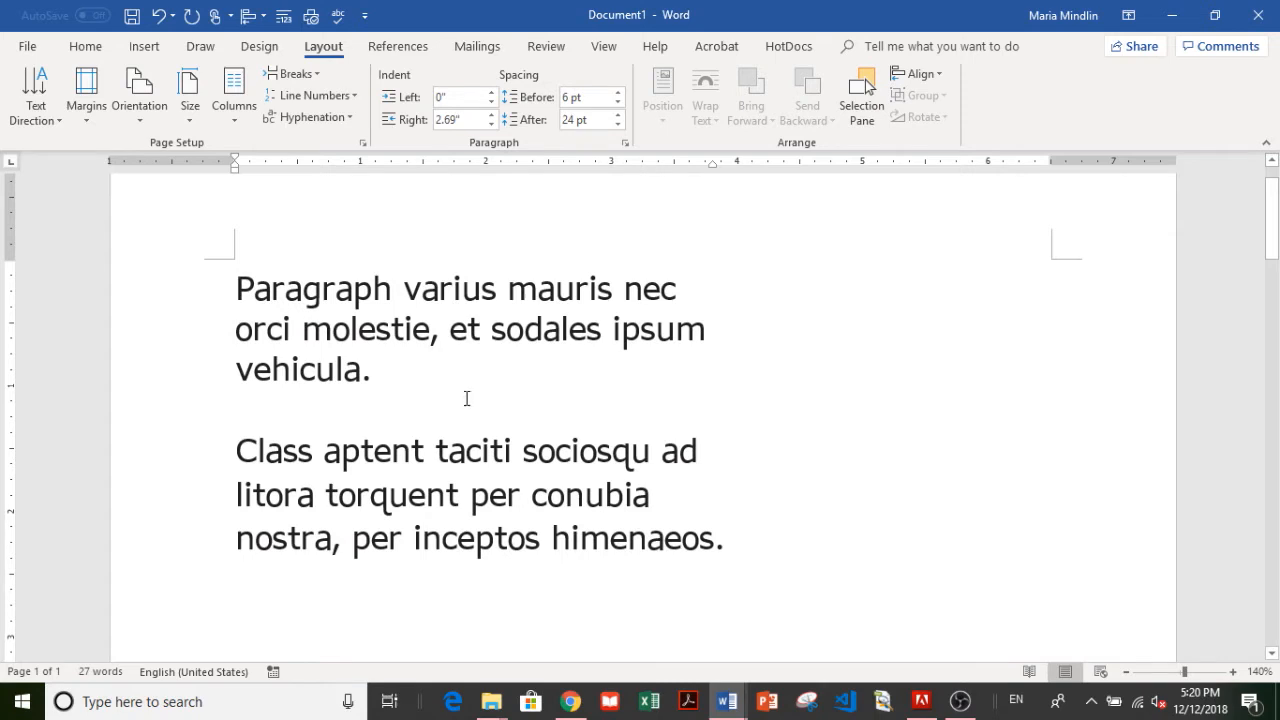
scroll(744, 482, down, 5)
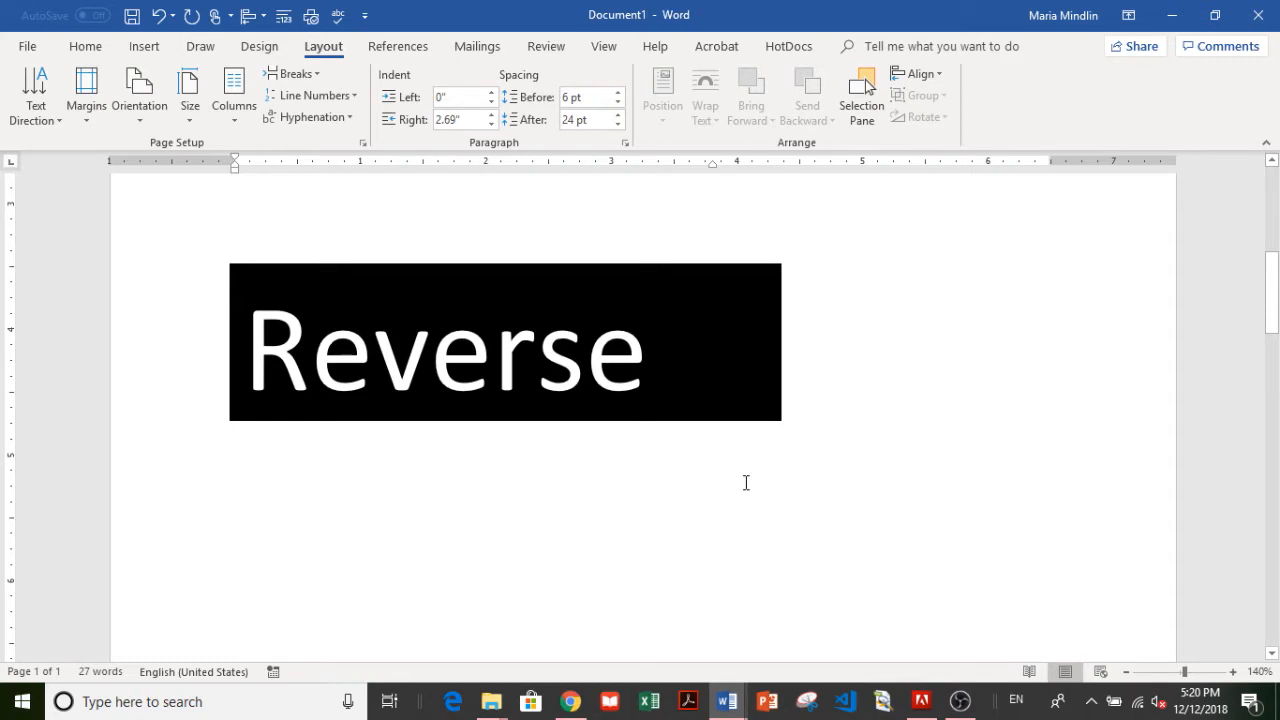
scroll(745, 482, down, 5)
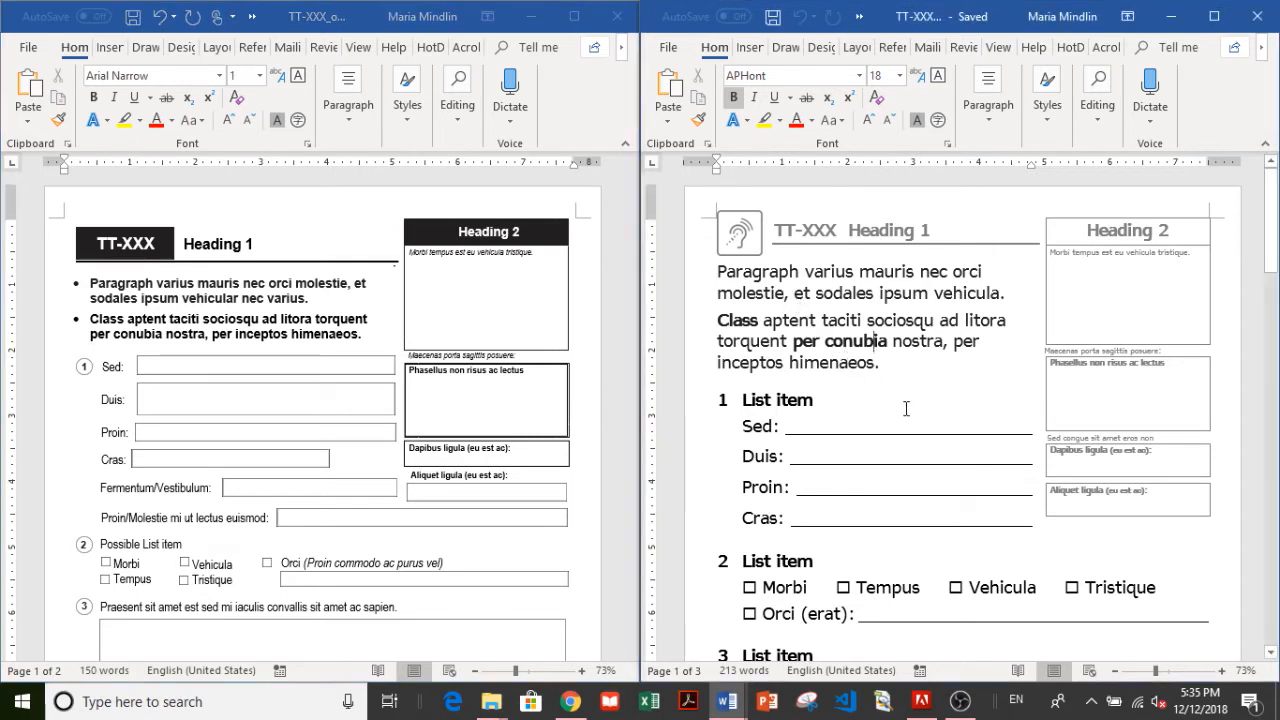
scroll(906, 408, down, 1)
scroll(906, 408, down, 2)
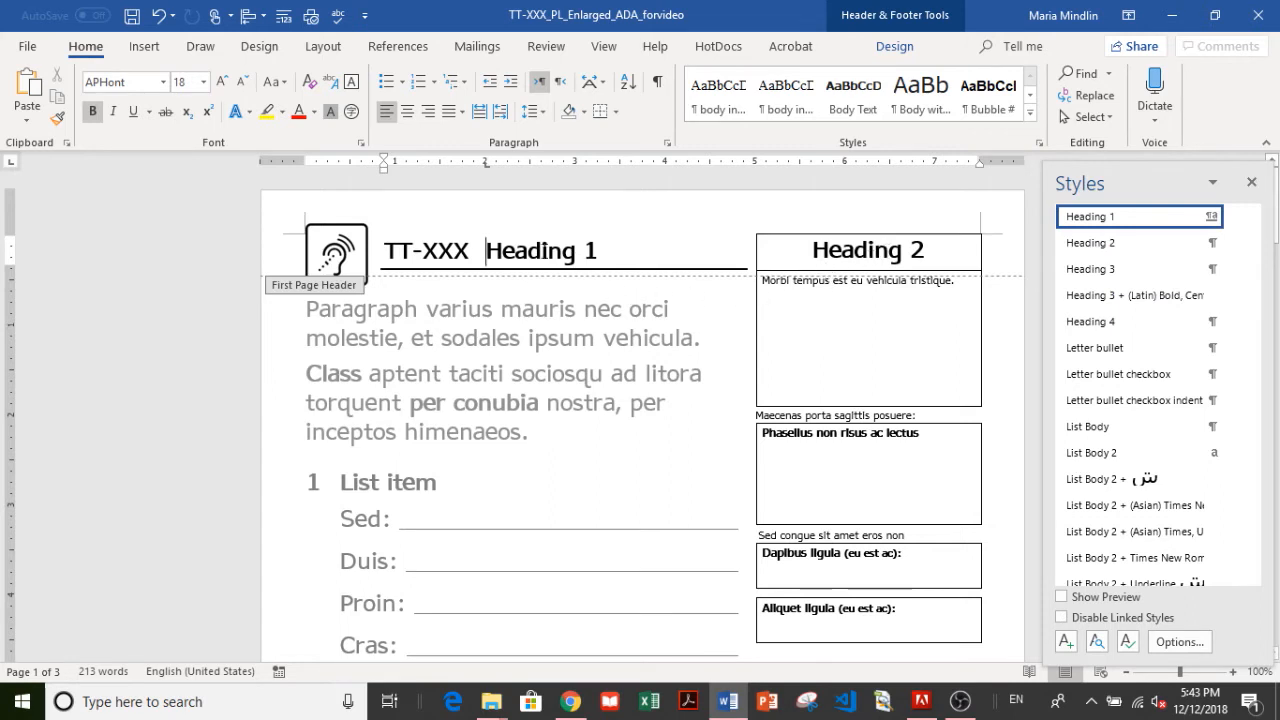
Inspect the styles applied to Heading 1, Heading 2 and the body paragraphs of the enlarged TT-XXX form
click(540, 252)
double_click(541, 252)
triple_click(540, 258)
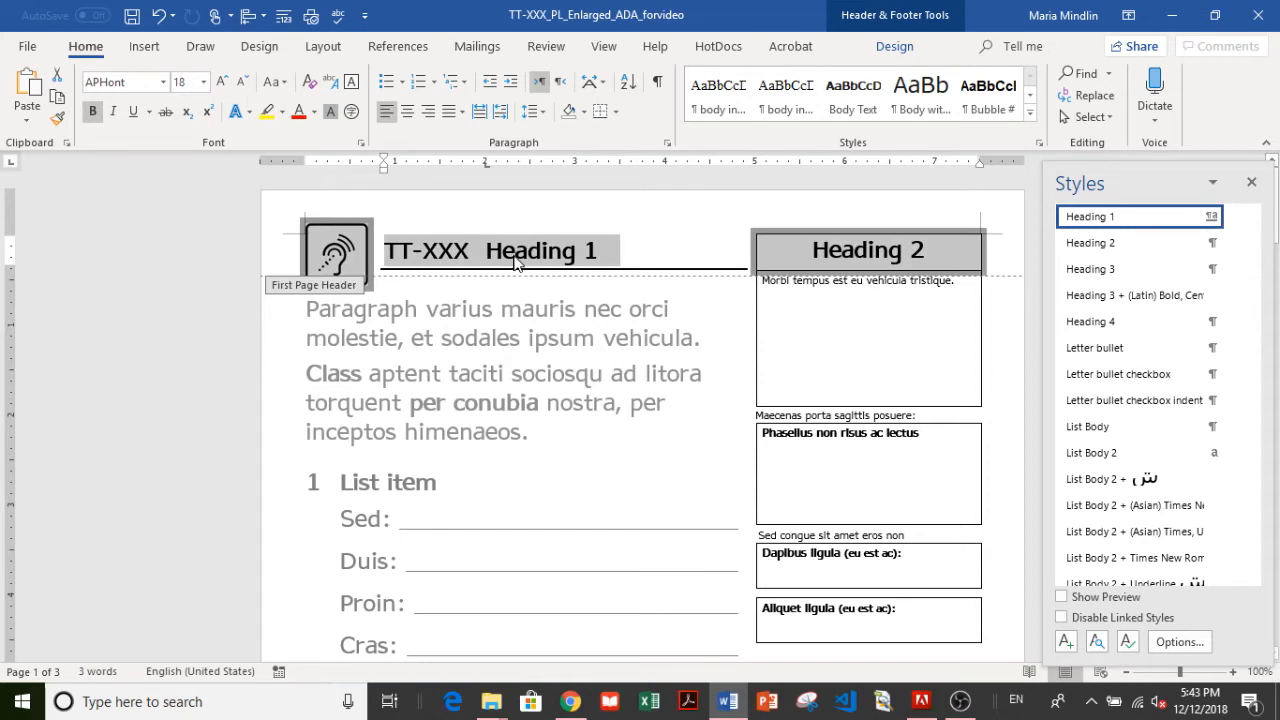
click(516, 260)
click(845, 248)
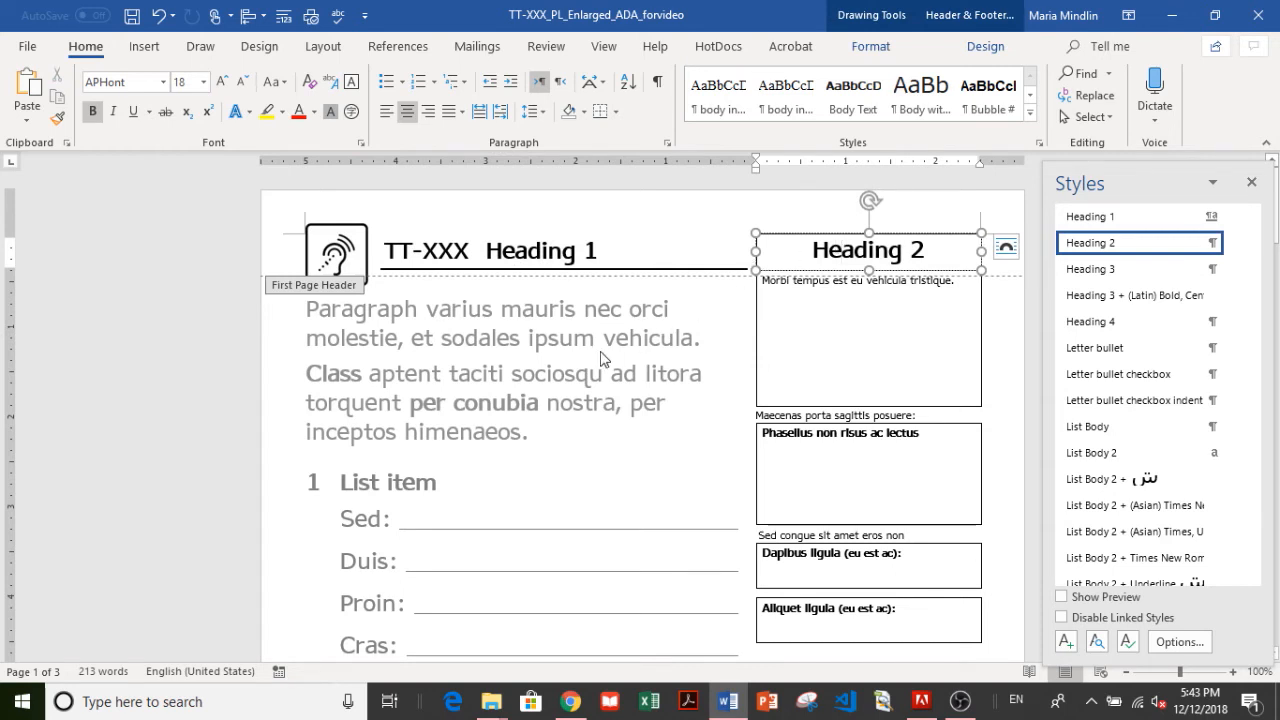
click(620, 403)
scroll(637, 417, down, 3)
scroll(637, 417, down, 2)
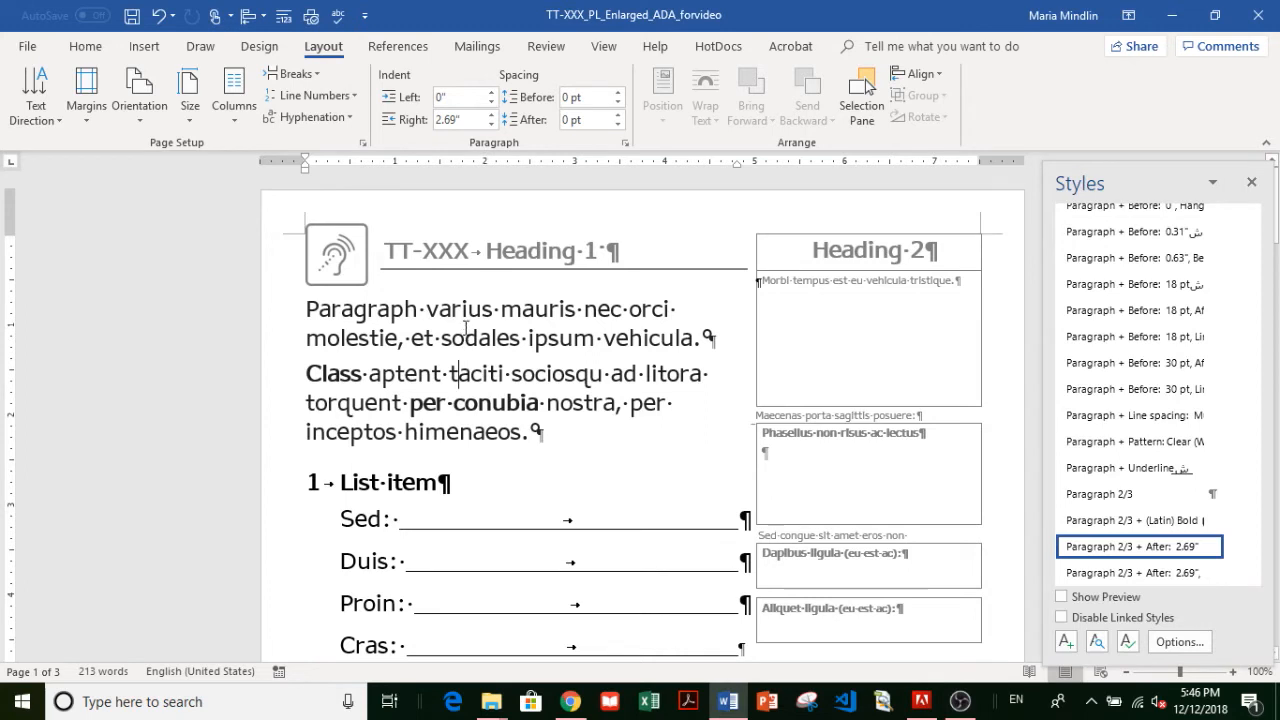
click(490, 337)
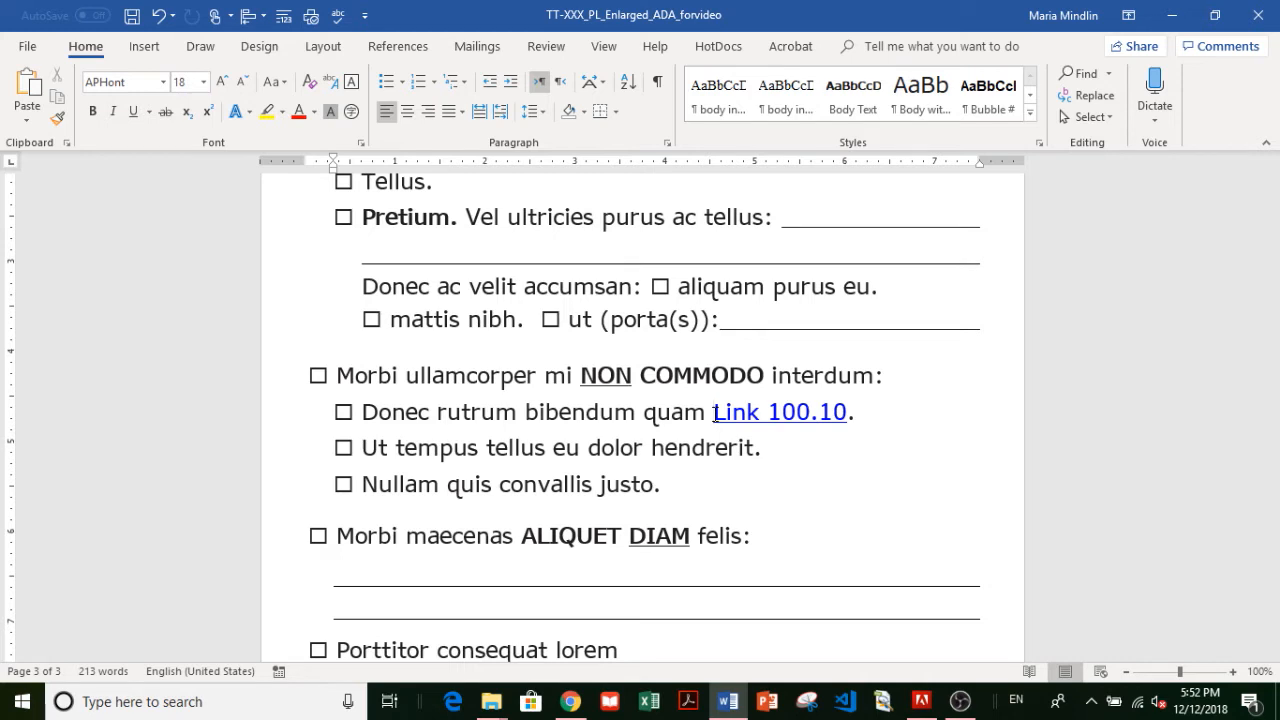
Add a hyperlink ScreenTip reading "English Website Home Page" to the "Link 100.10" text
drag(713, 412, 846, 412)
right_click(846, 412)
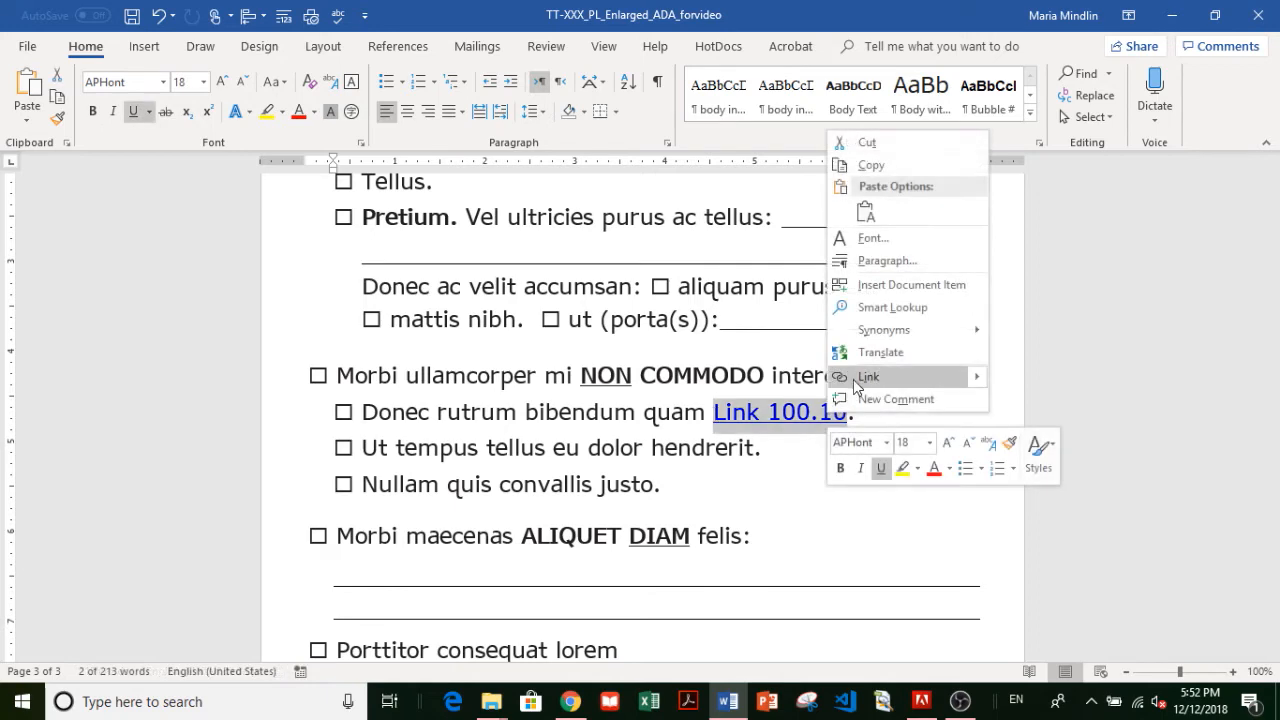
click(866, 378)
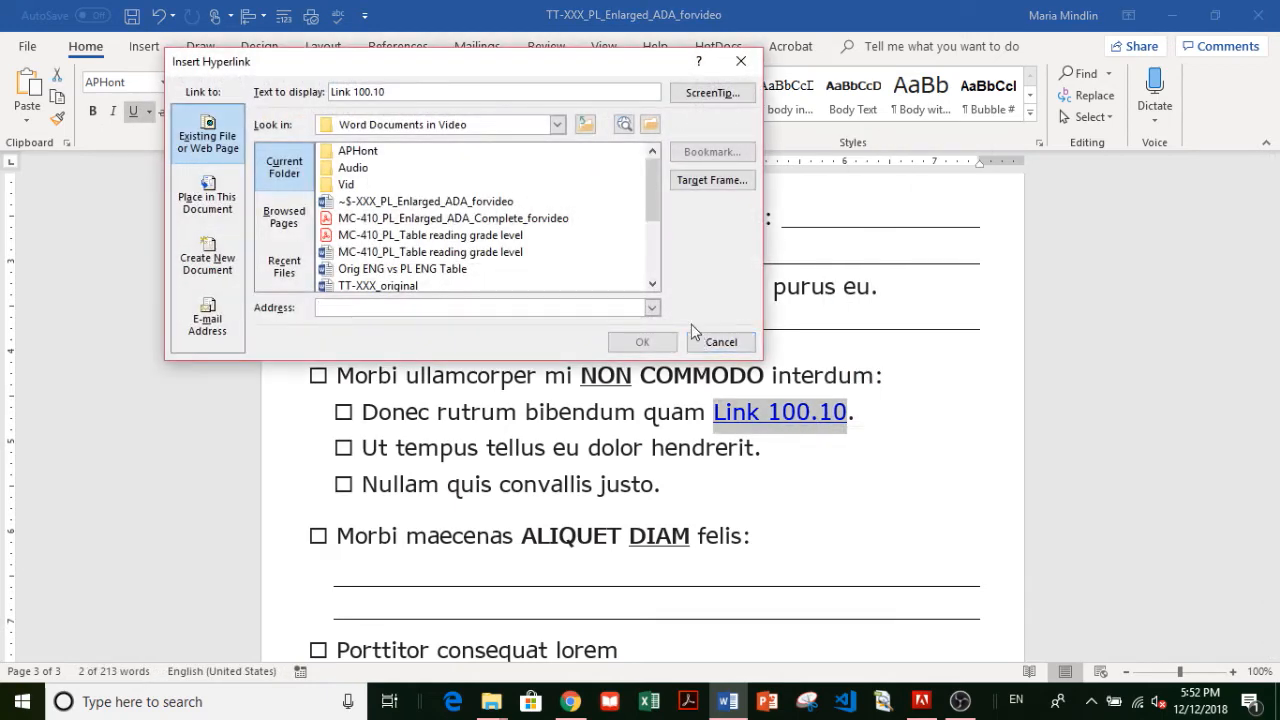
click(703, 95)
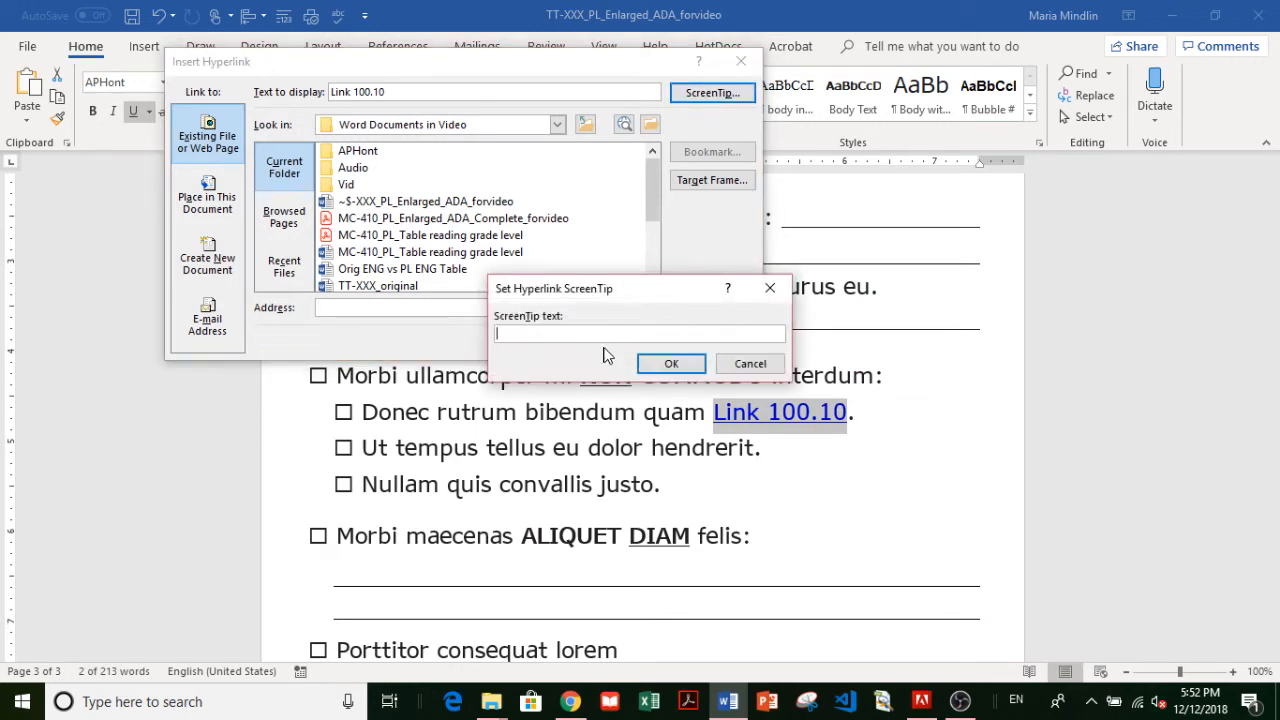
text(English Website Home Page)
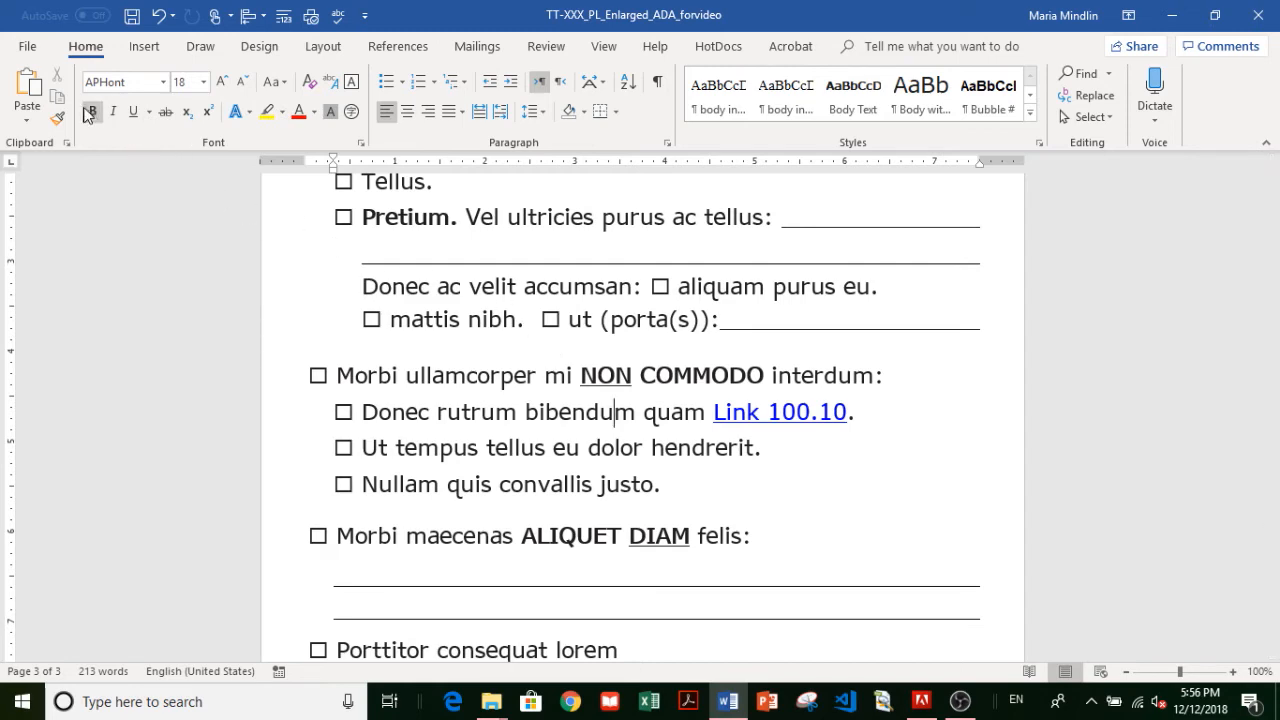
Set the document's title property to "TT-XXX Disability Accommodation Request Form" and save the document
click(26, 50)
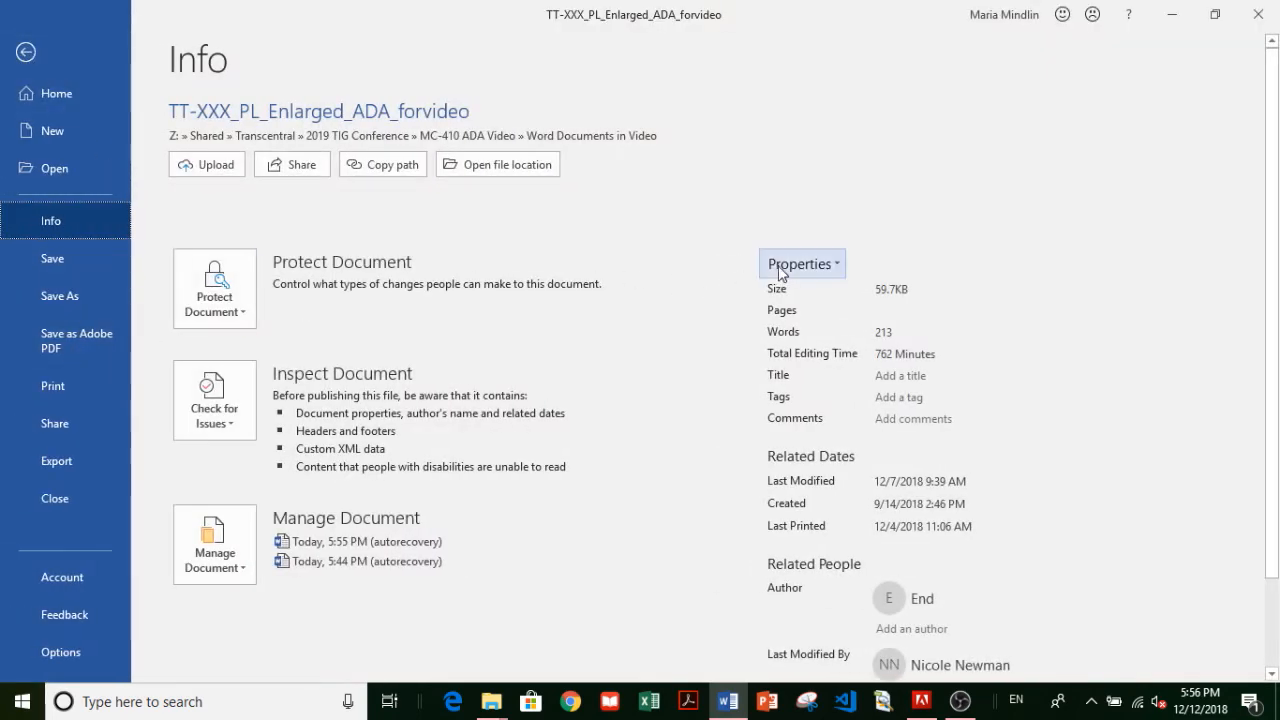
click(885, 382)
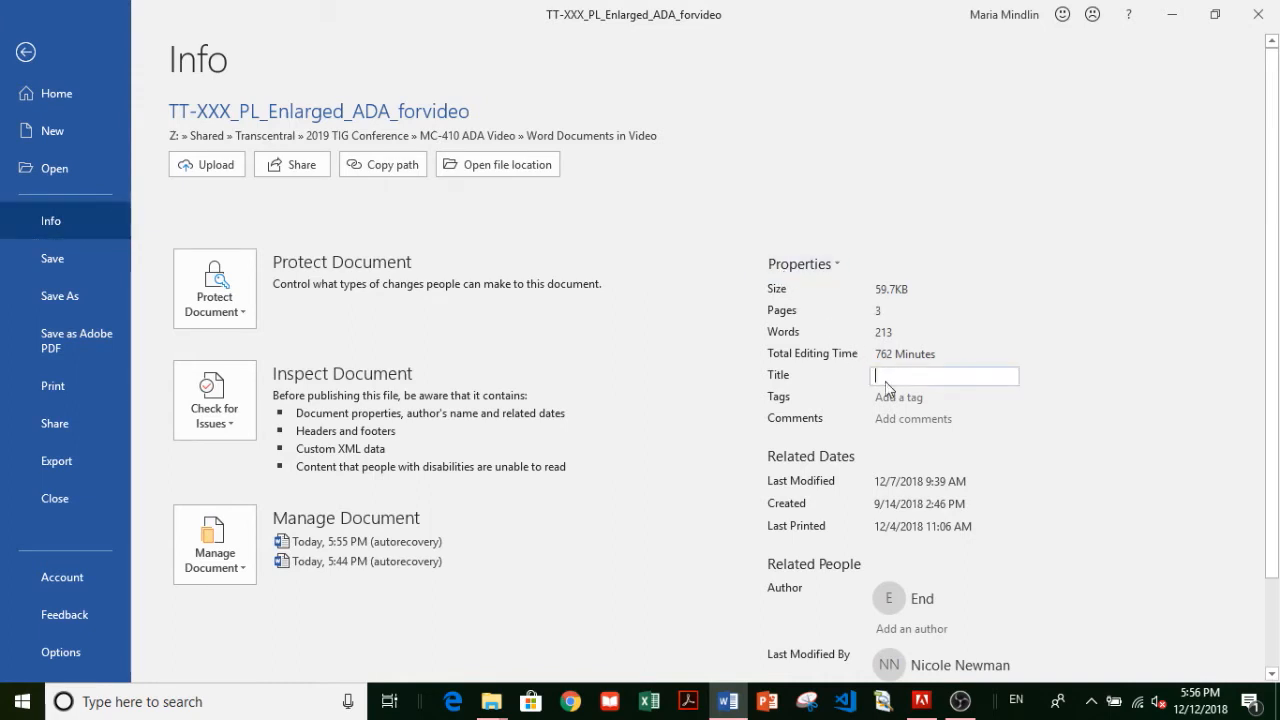
key(ctrl+v)
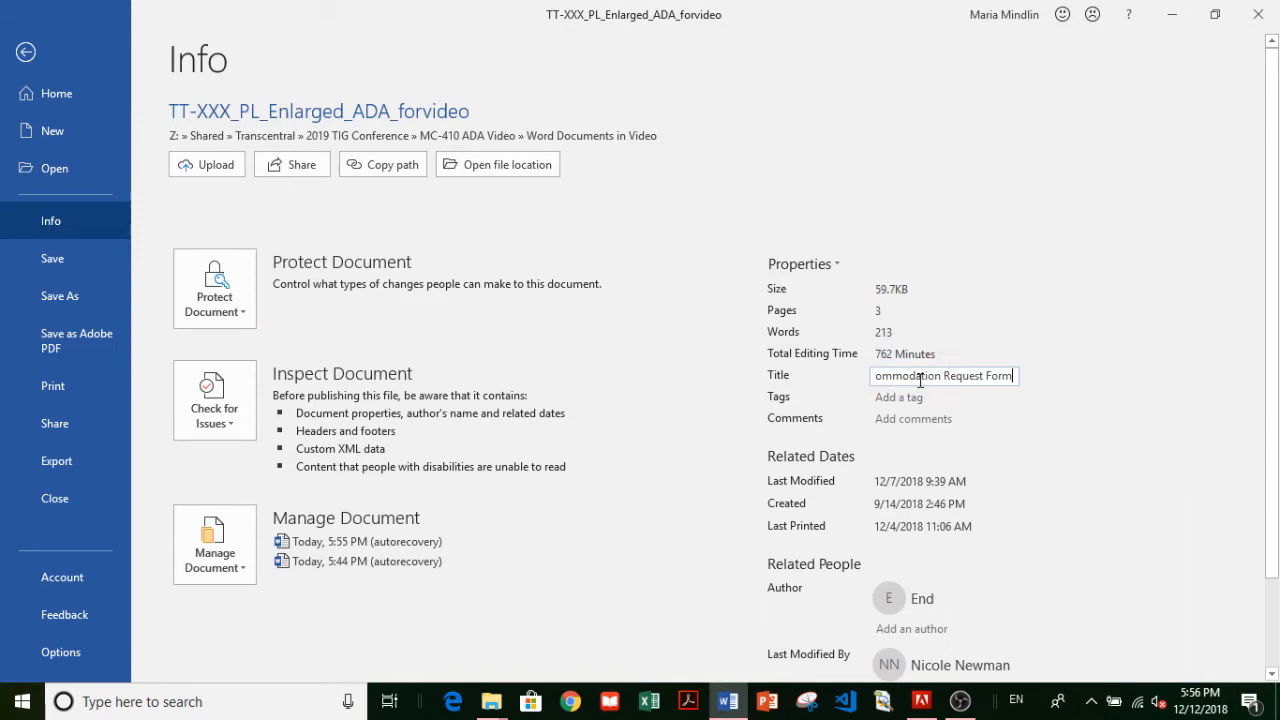
drag(912, 376, 857, 369)
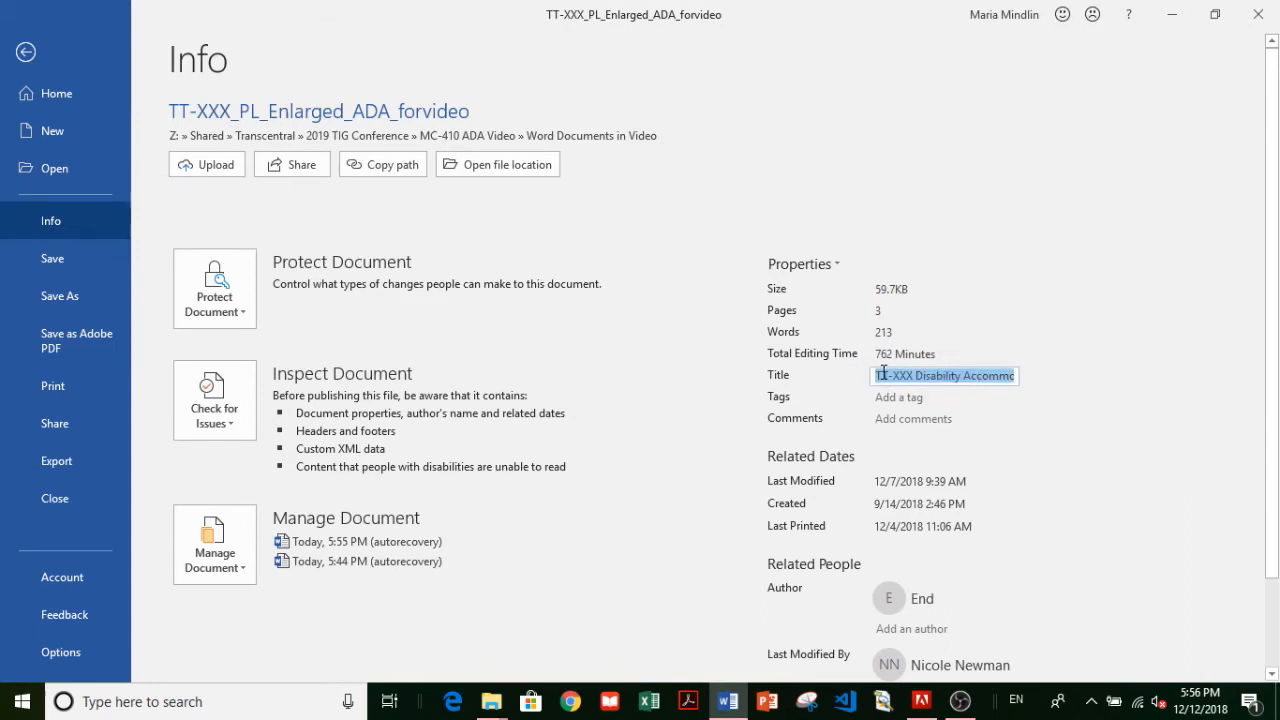
click(883, 375)
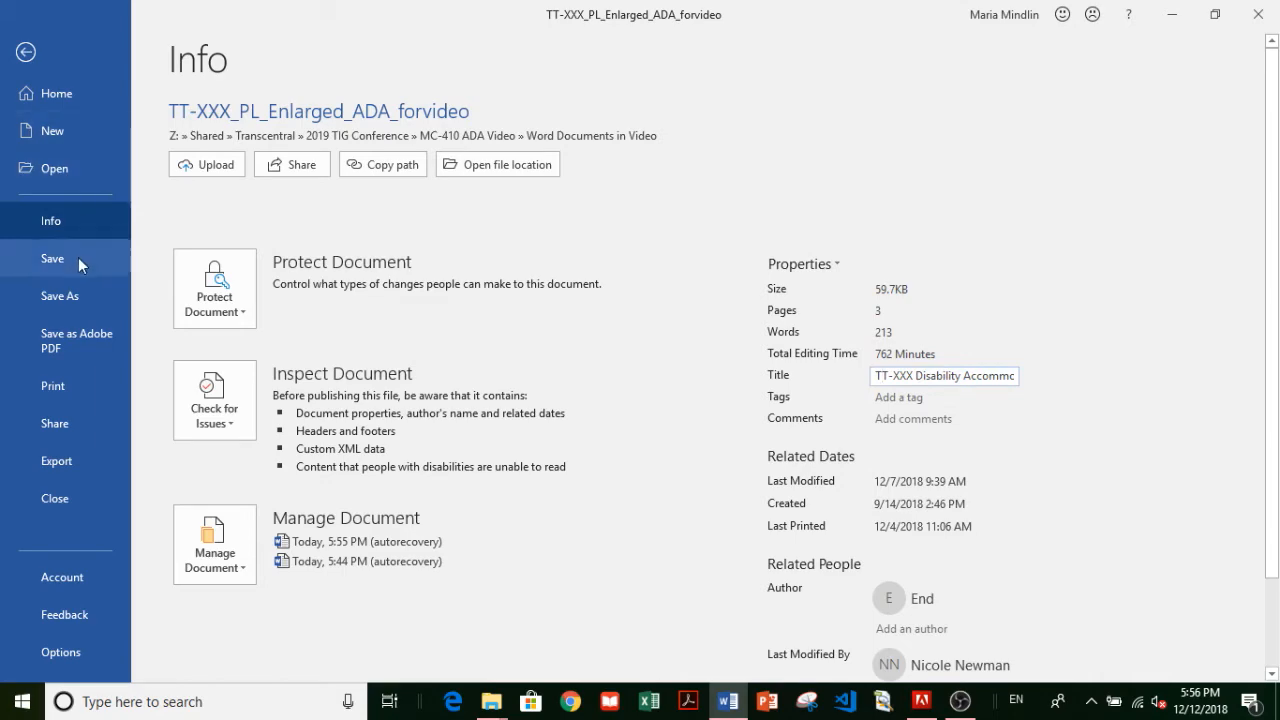
click(78, 257)
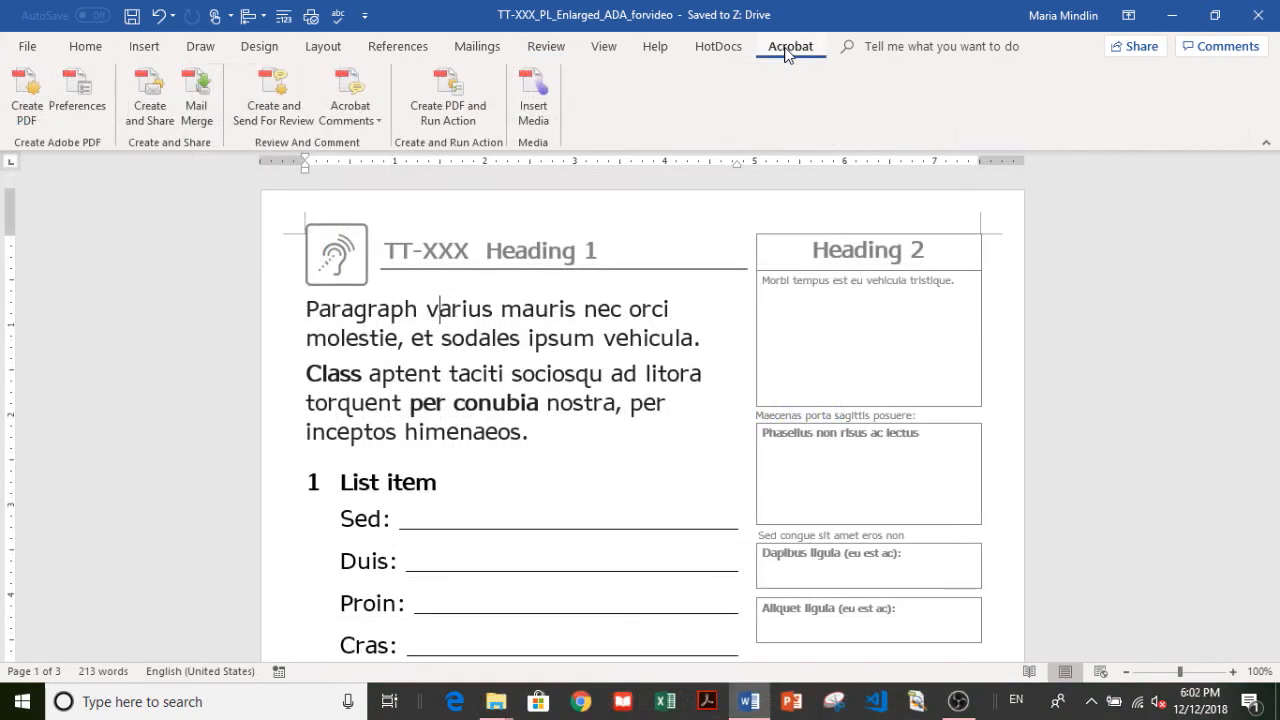
Enable accessibility and reflow with tagged Adobe PDF, plus advanced tagging, in the PDFMaker conversion settings
click(70, 114)
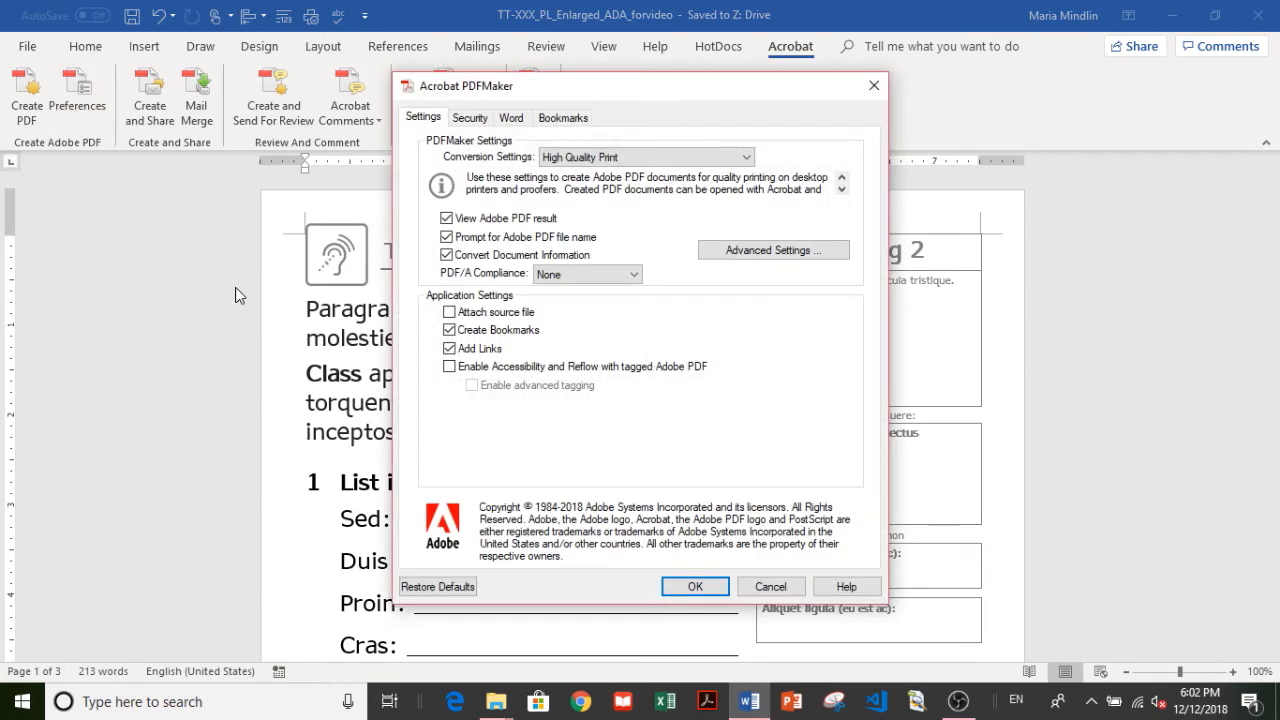
click(449, 367)
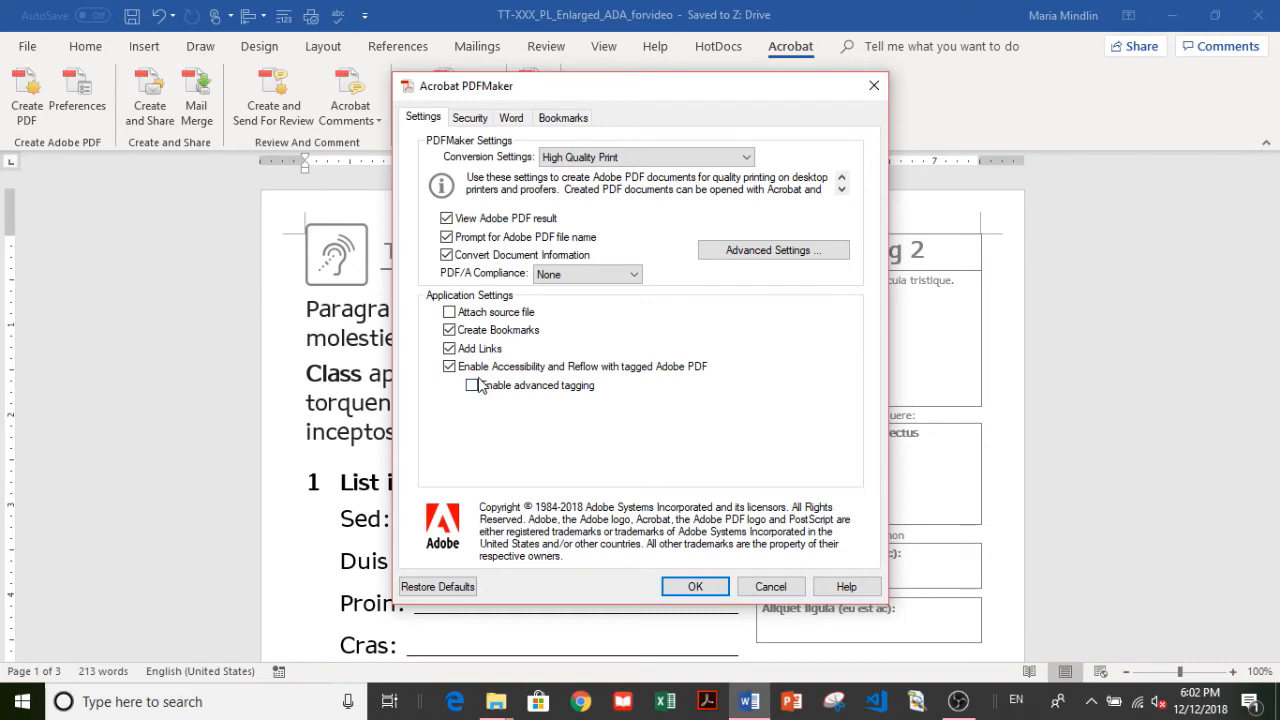
click(471, 386)
click(684, 588)
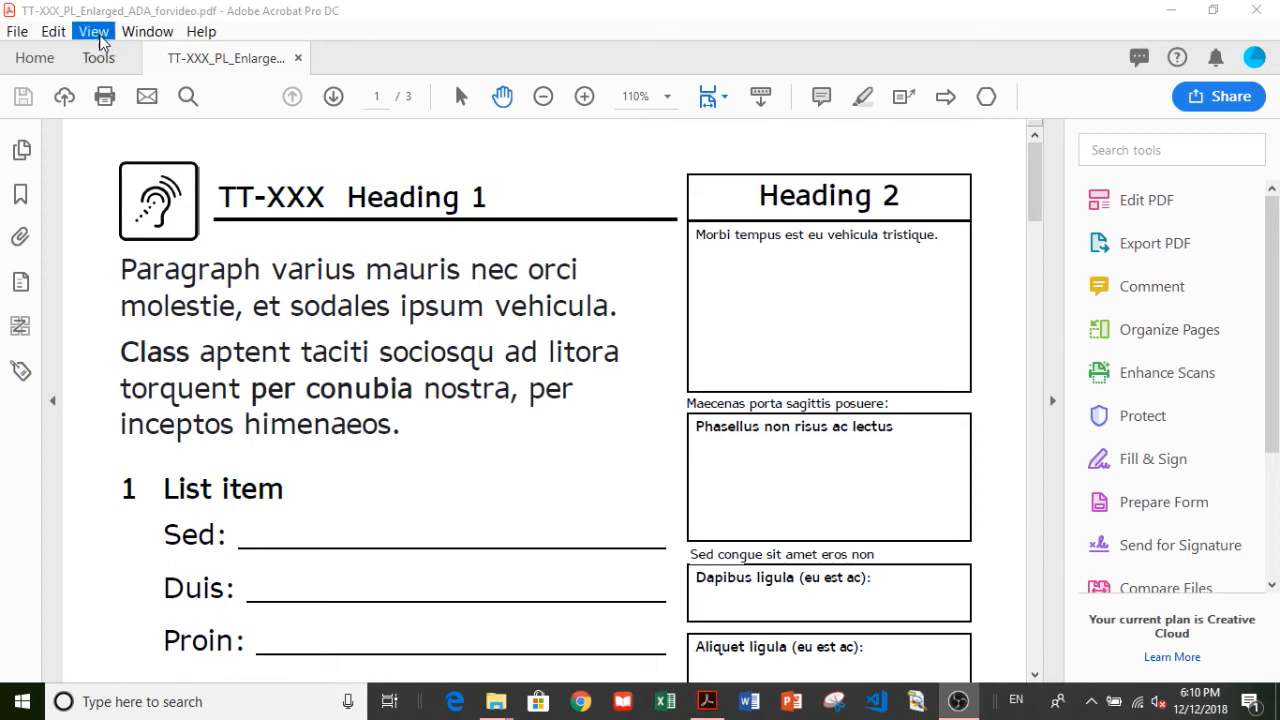
In Adobe Acrobat, look up the navigation panes that can be shown for the TT-XXX PDF
click(96, 34)
mouse_move(225, 224)
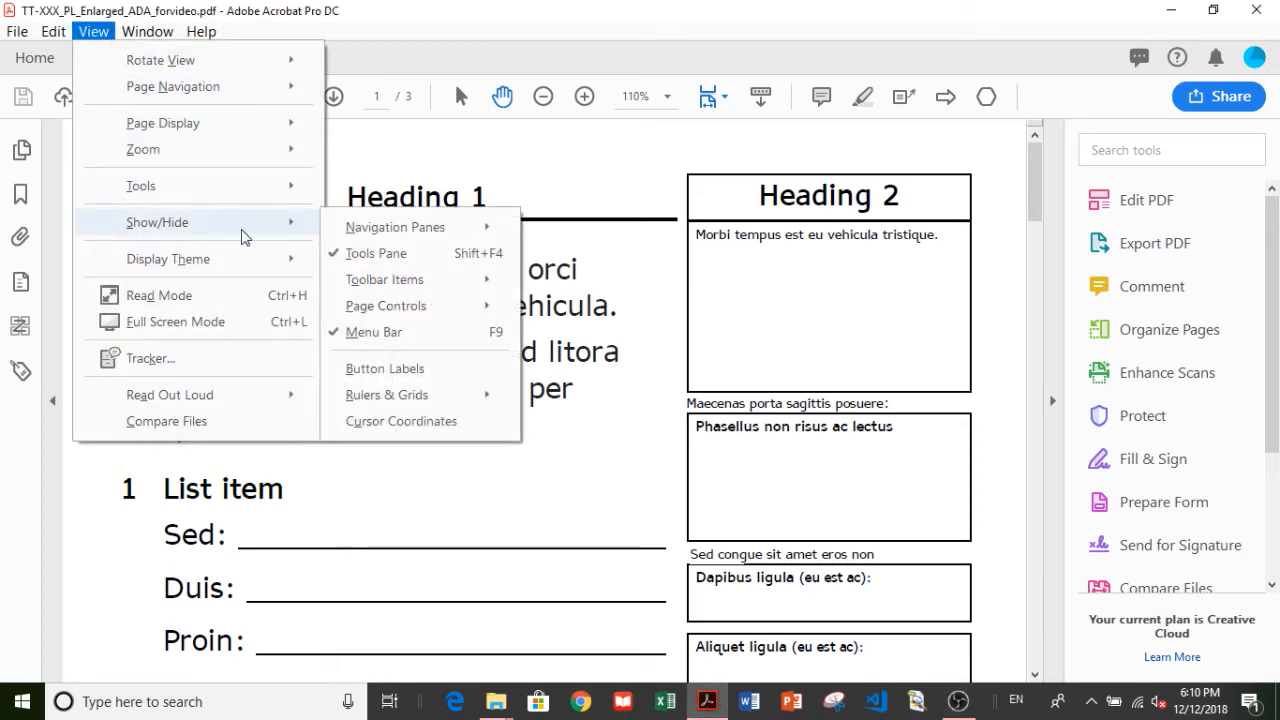
mouse_move(360, 230)
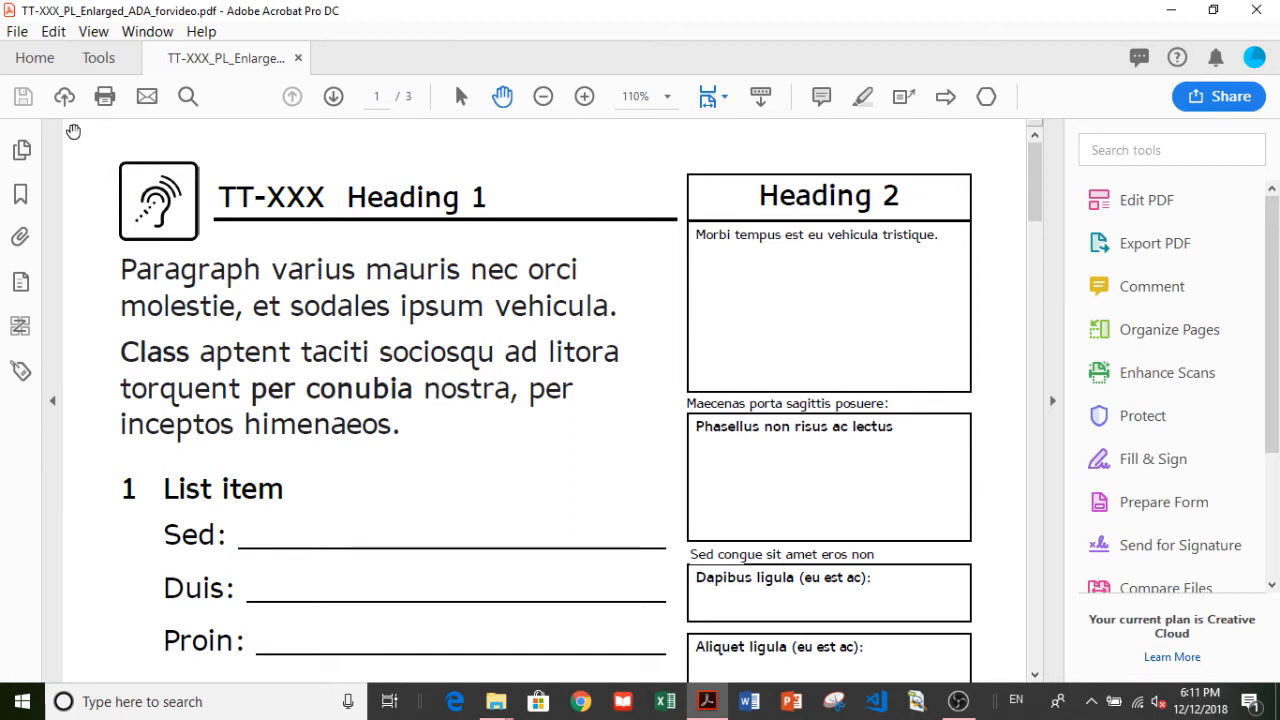
Check the title in the description section of the PDF's document properties
click(17, 31)
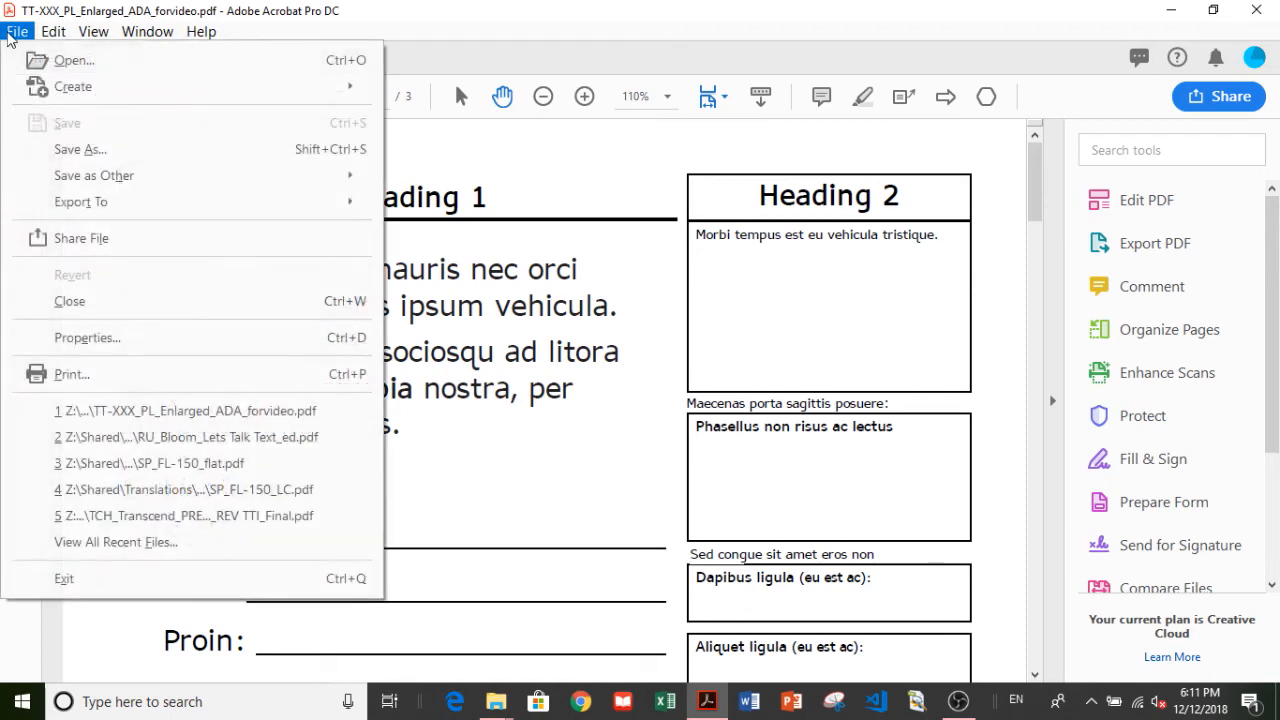
click(52, 337)
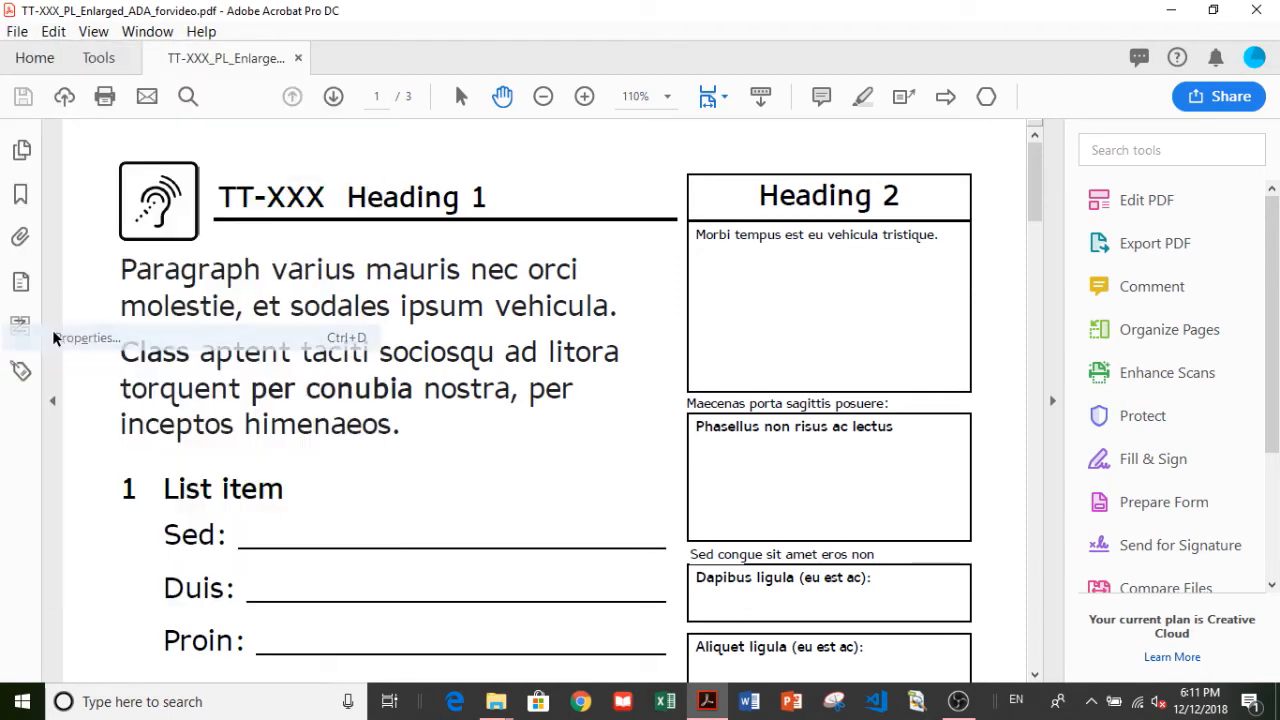
click(310, 58)
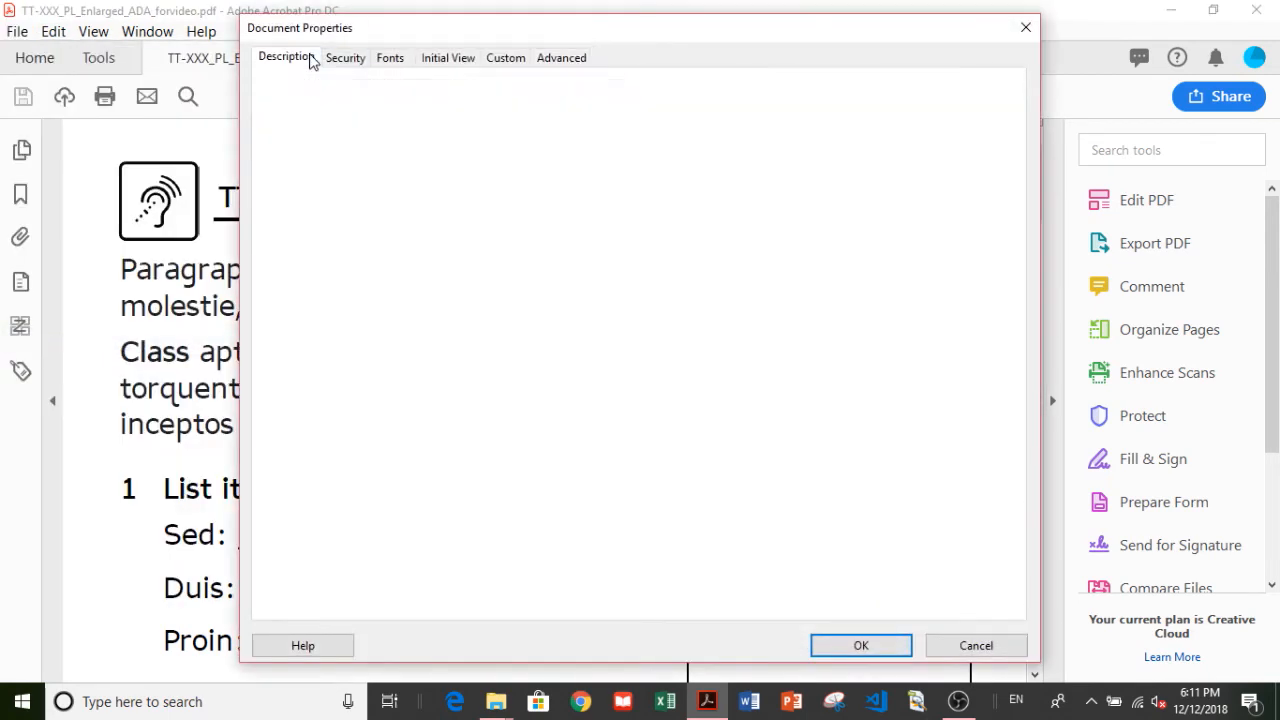
click(430, 140)
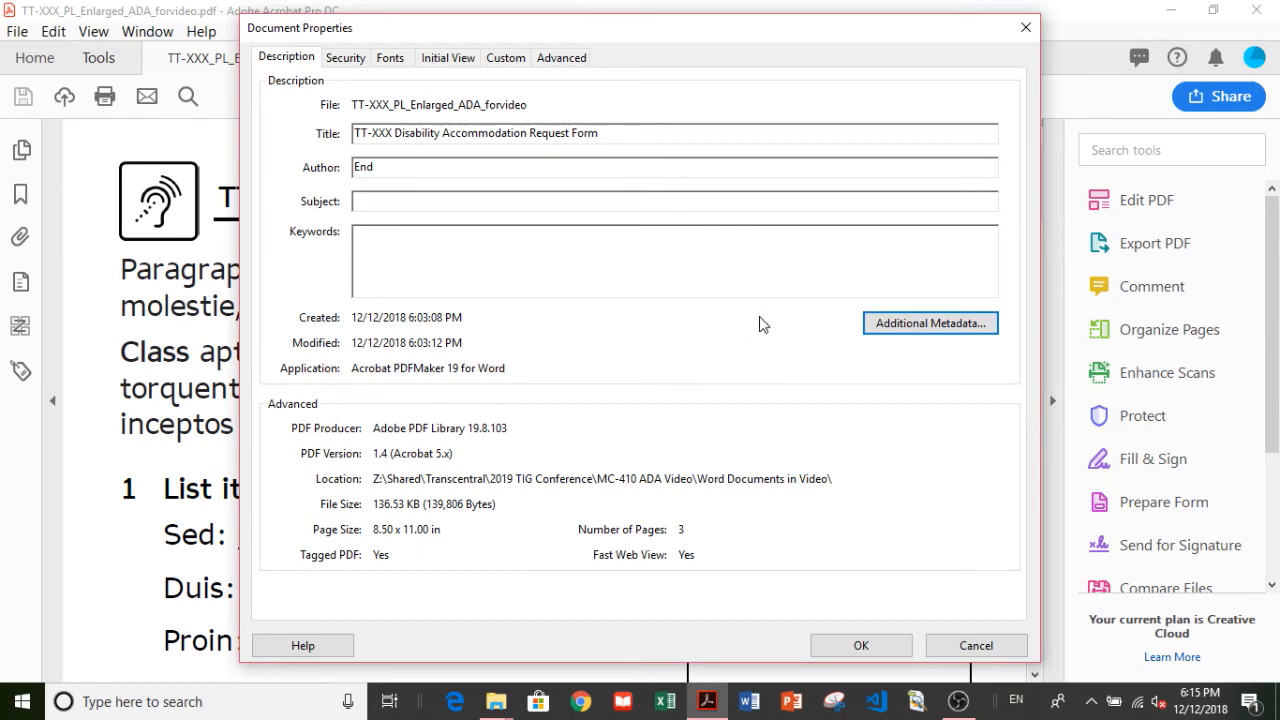
Append the code.xmp file to the PDF's advanced additional metadata and accept the changes
click(877, 323)
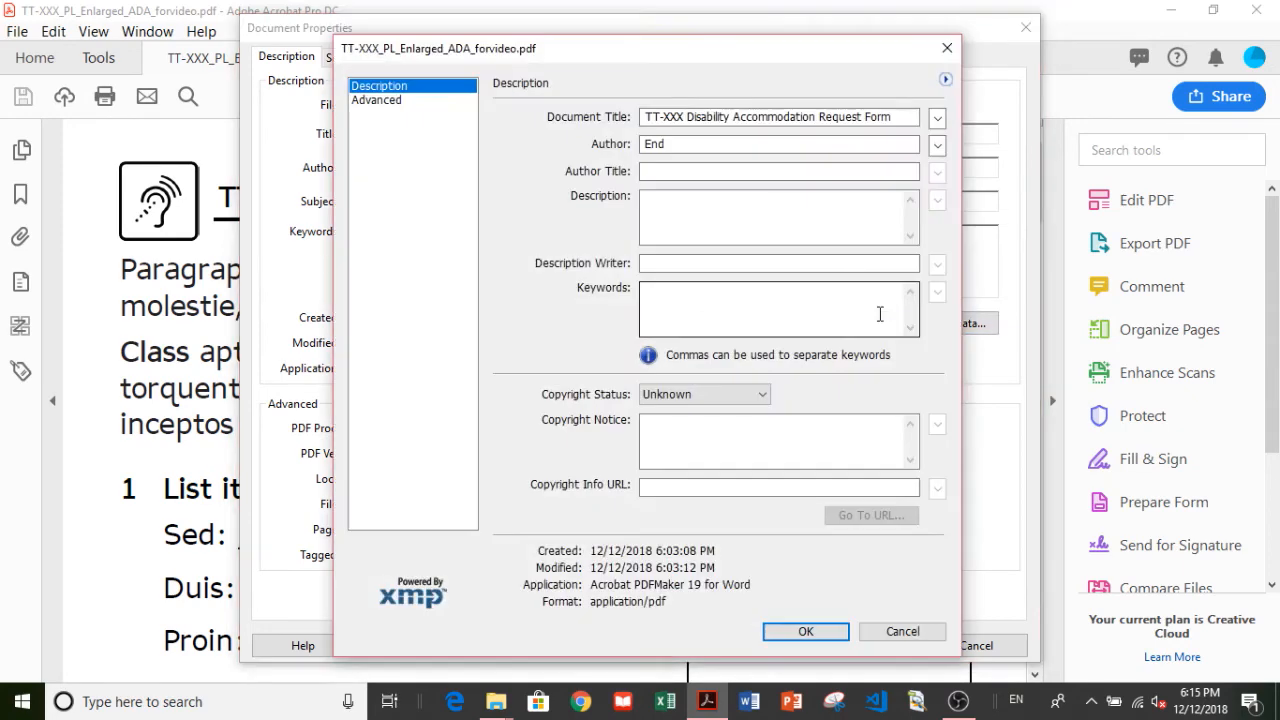
click(395, 103)
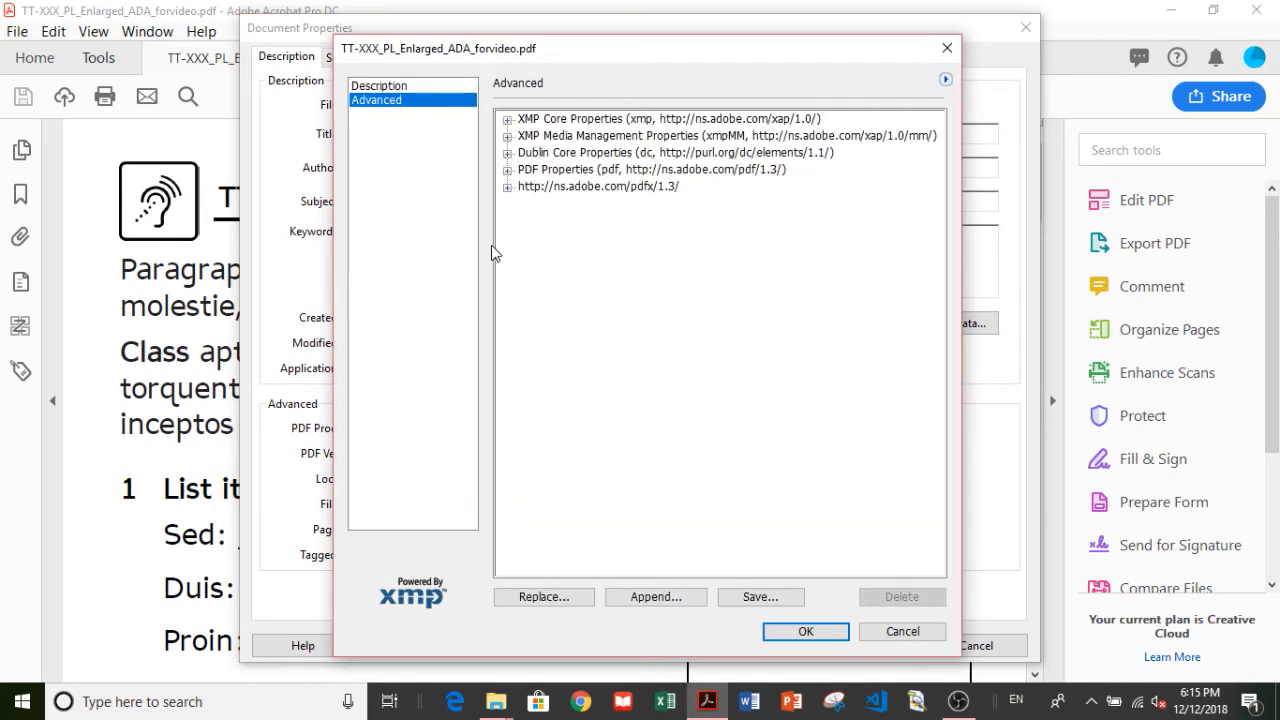
click(652, 598)
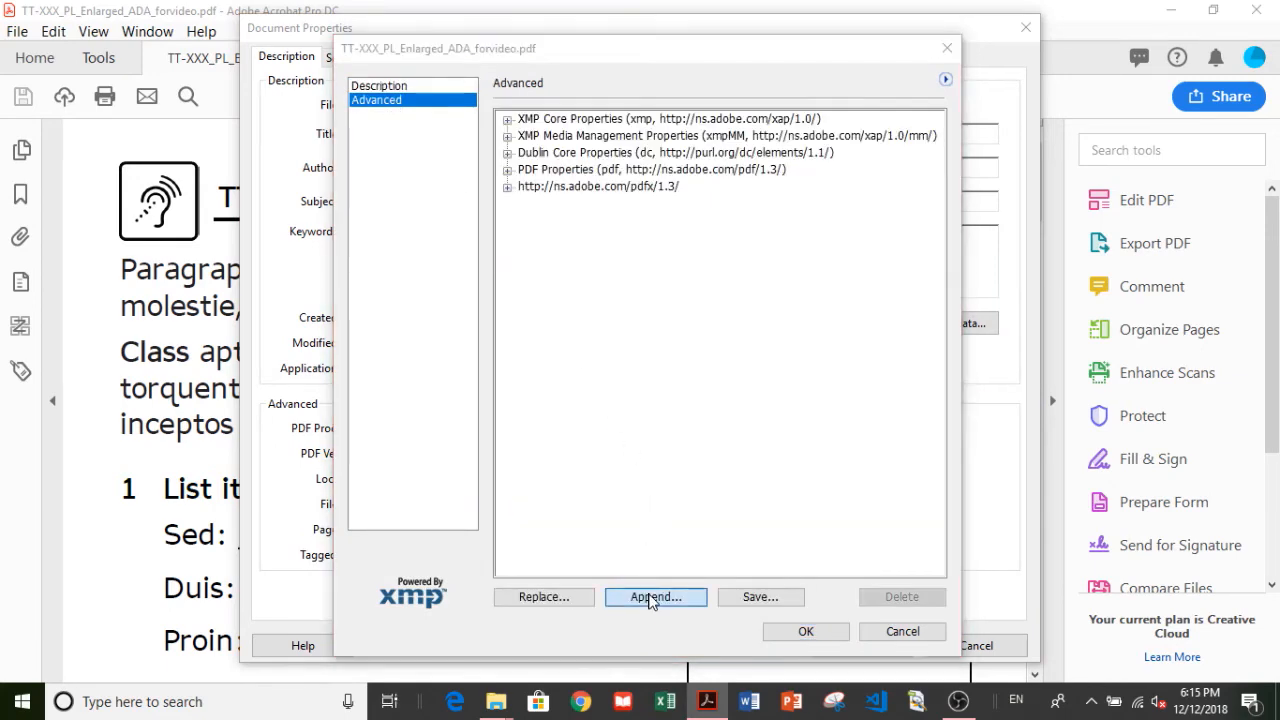
click(560, 351)
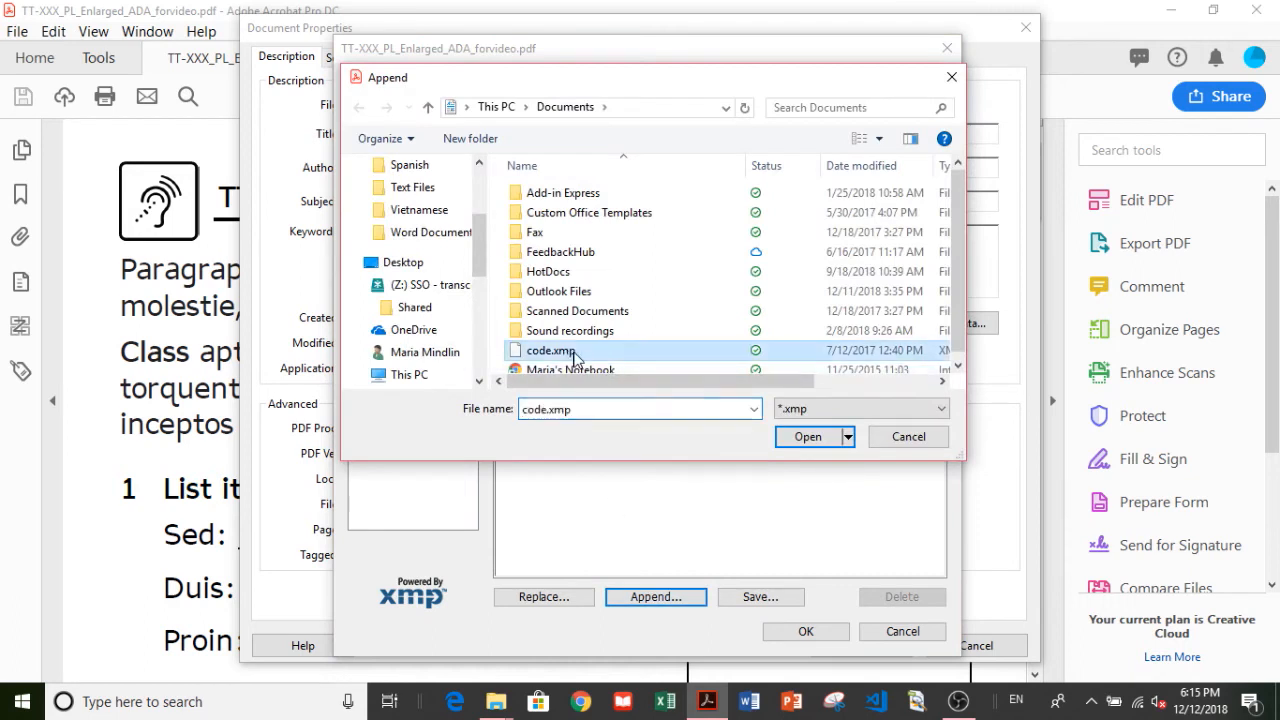
click(807, 437)
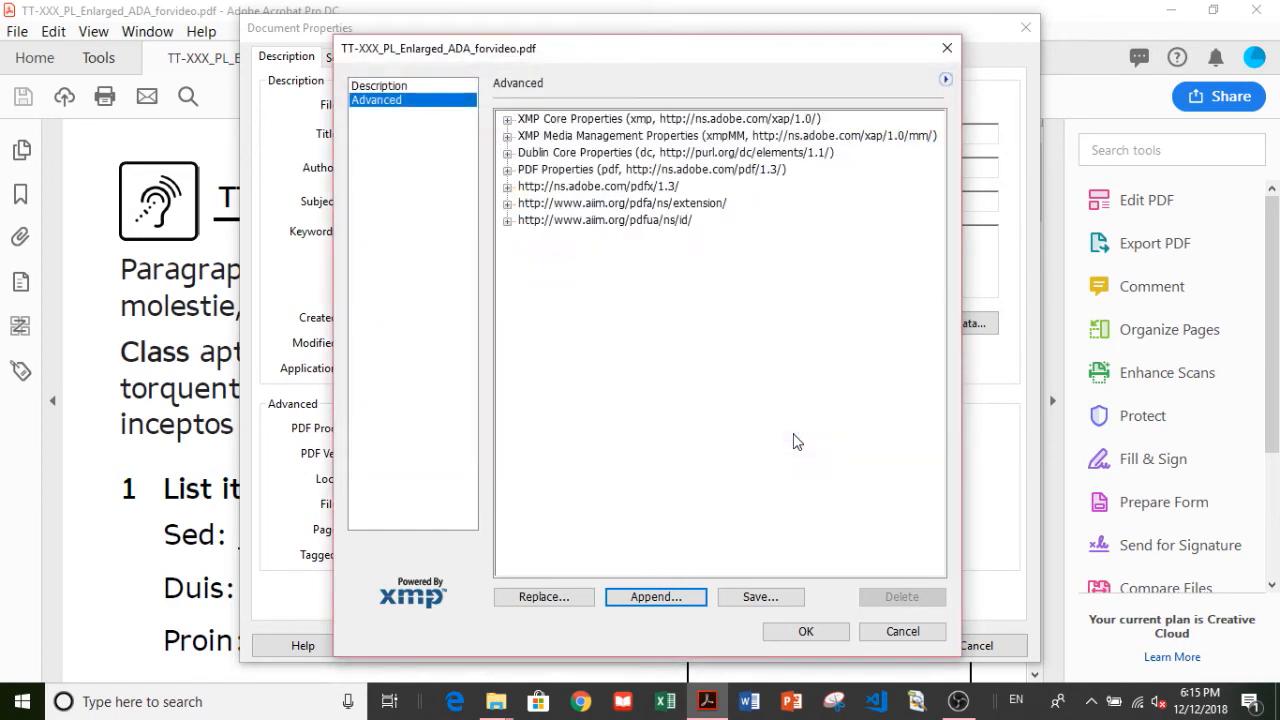
click(805, 632)
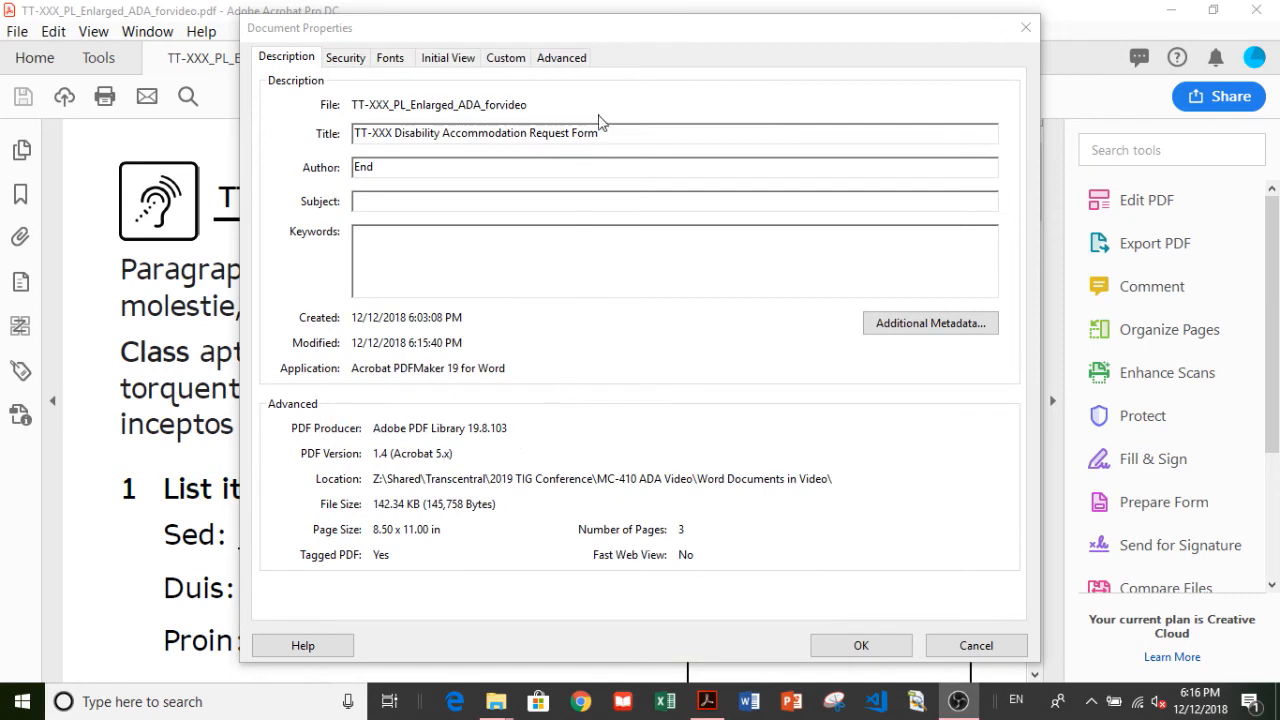
Set the PDF's reading language to English in the advanced document properties
click(561, 62)
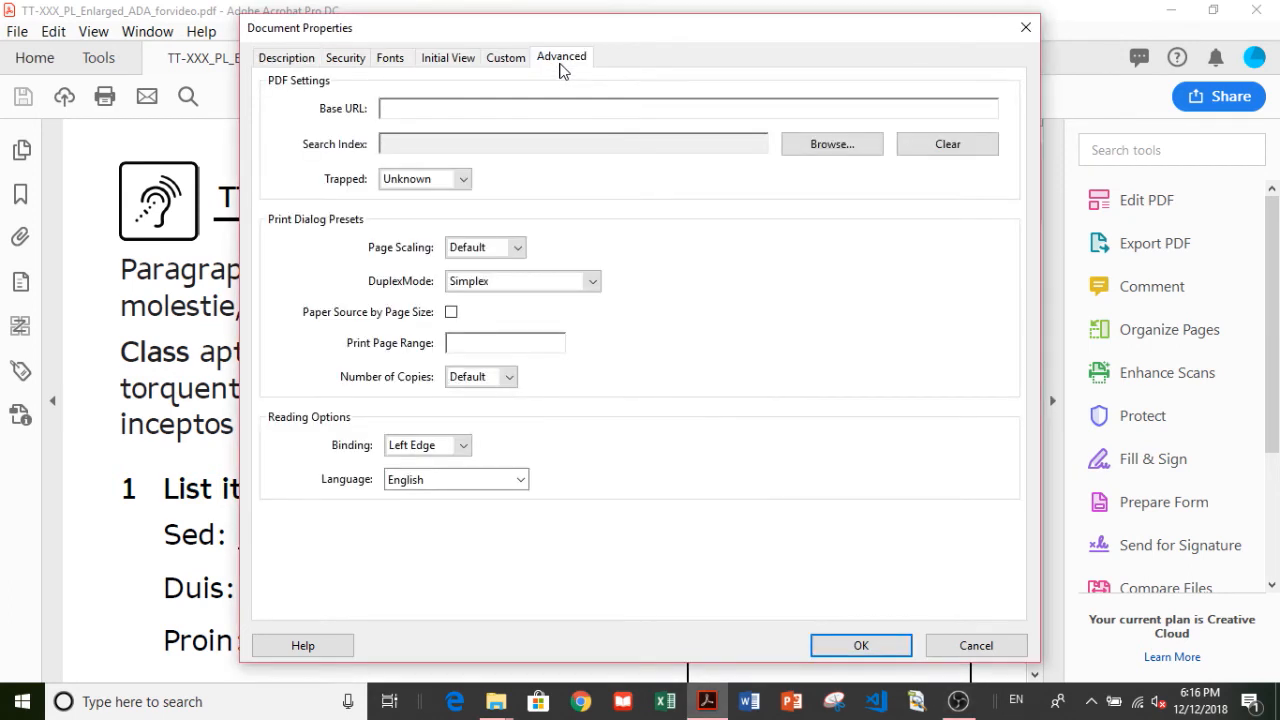
click(521, 483)
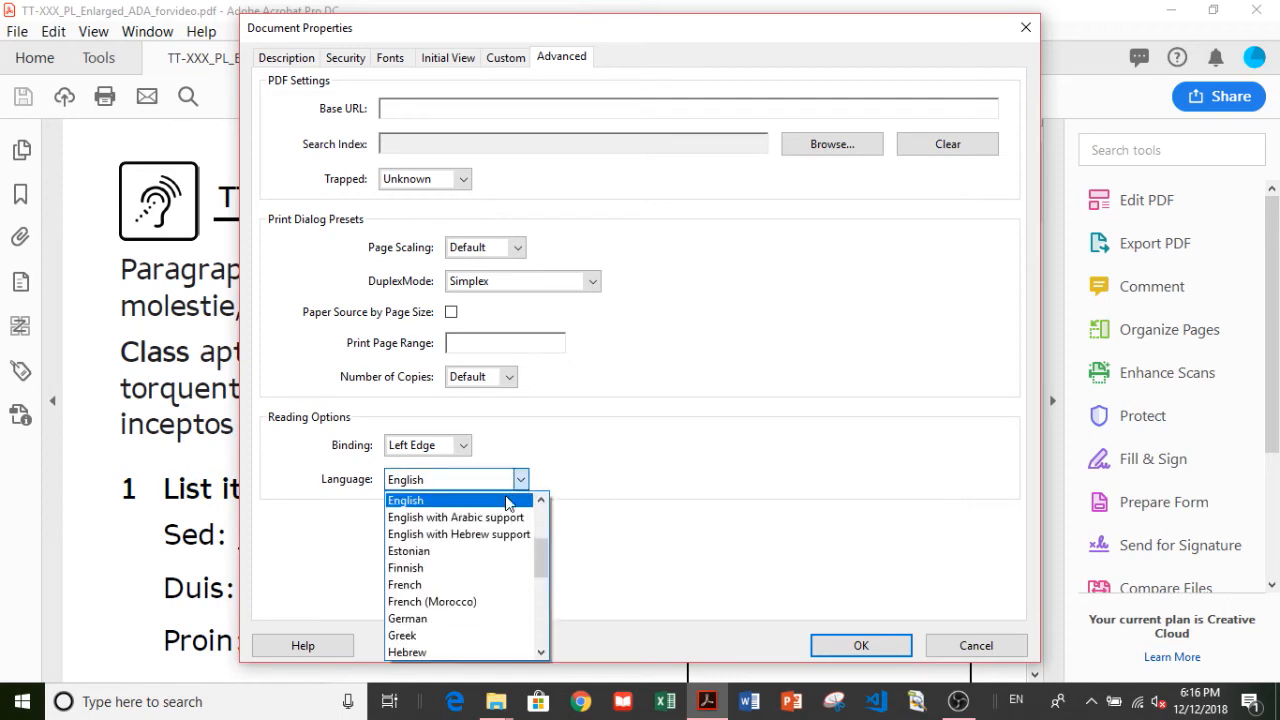
click(510, 502)
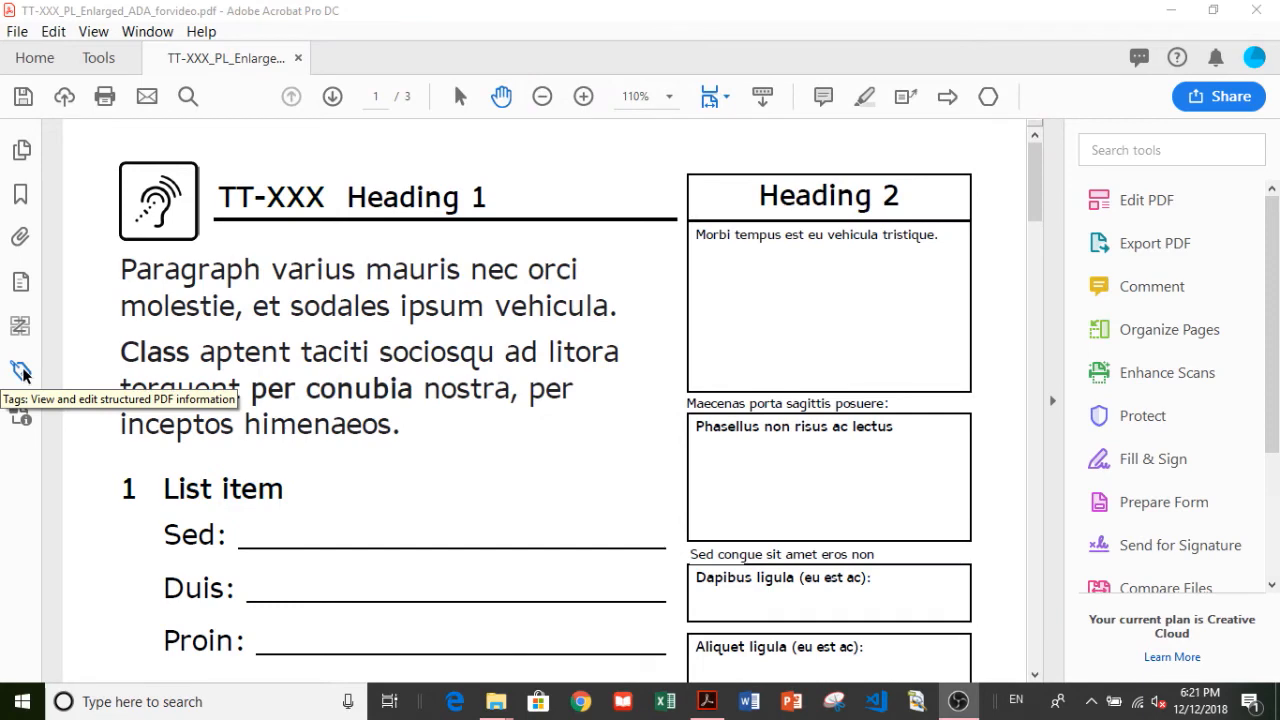
Change the type of the top-level Sect tag from Section to Document in its tag properties
click(22, 371)
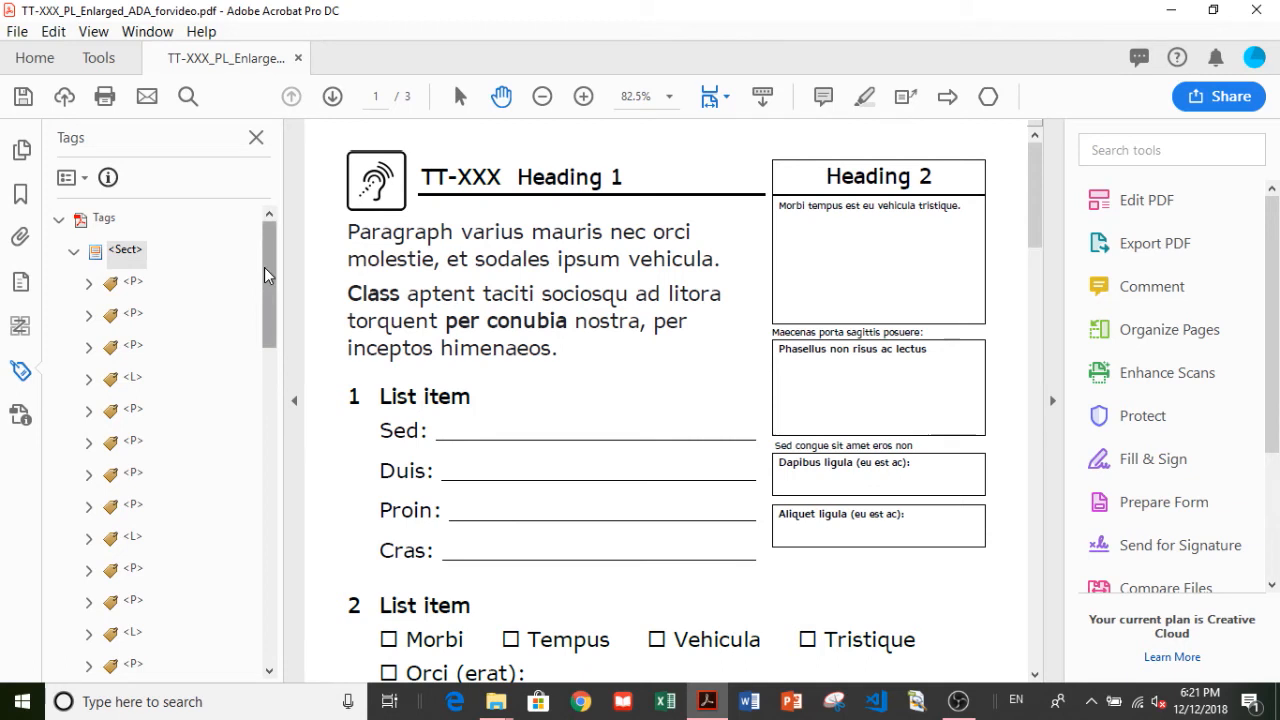
mouse_move(266, 276)
mouse_down()
mouse_move(261, 321)
mouse_move(263, 276)
mouse_up()
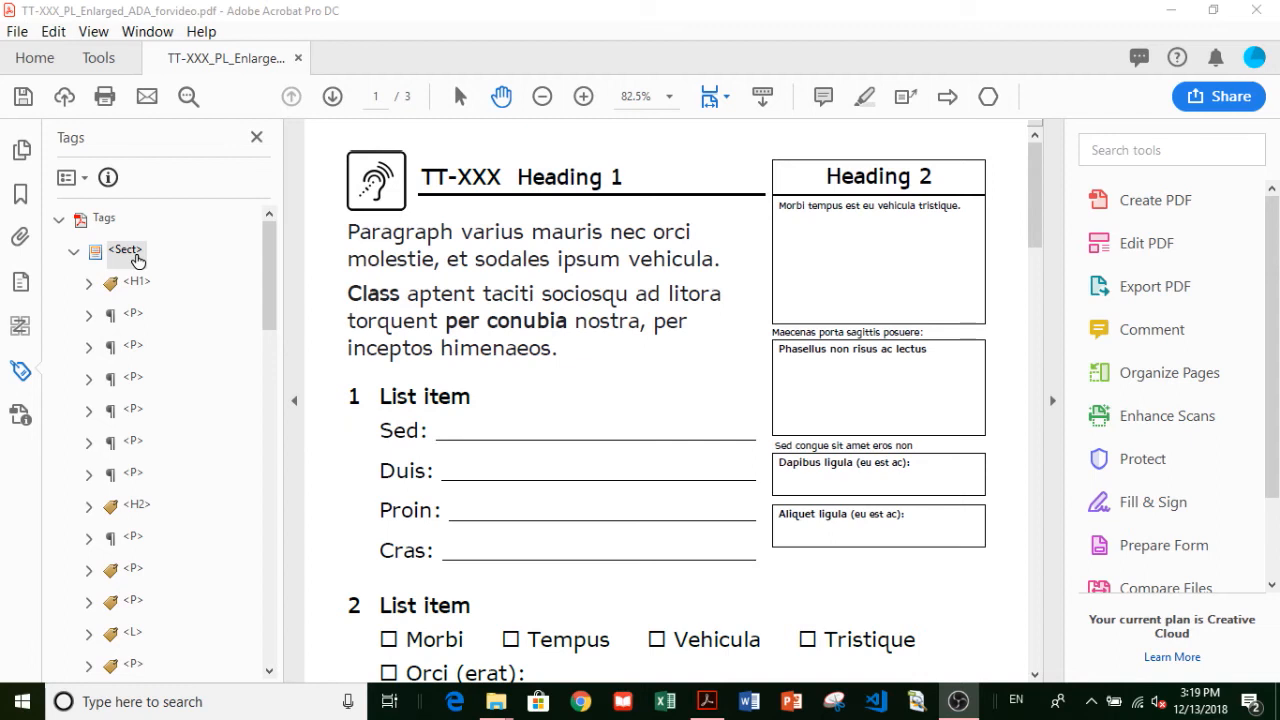
right_click(137, 260)
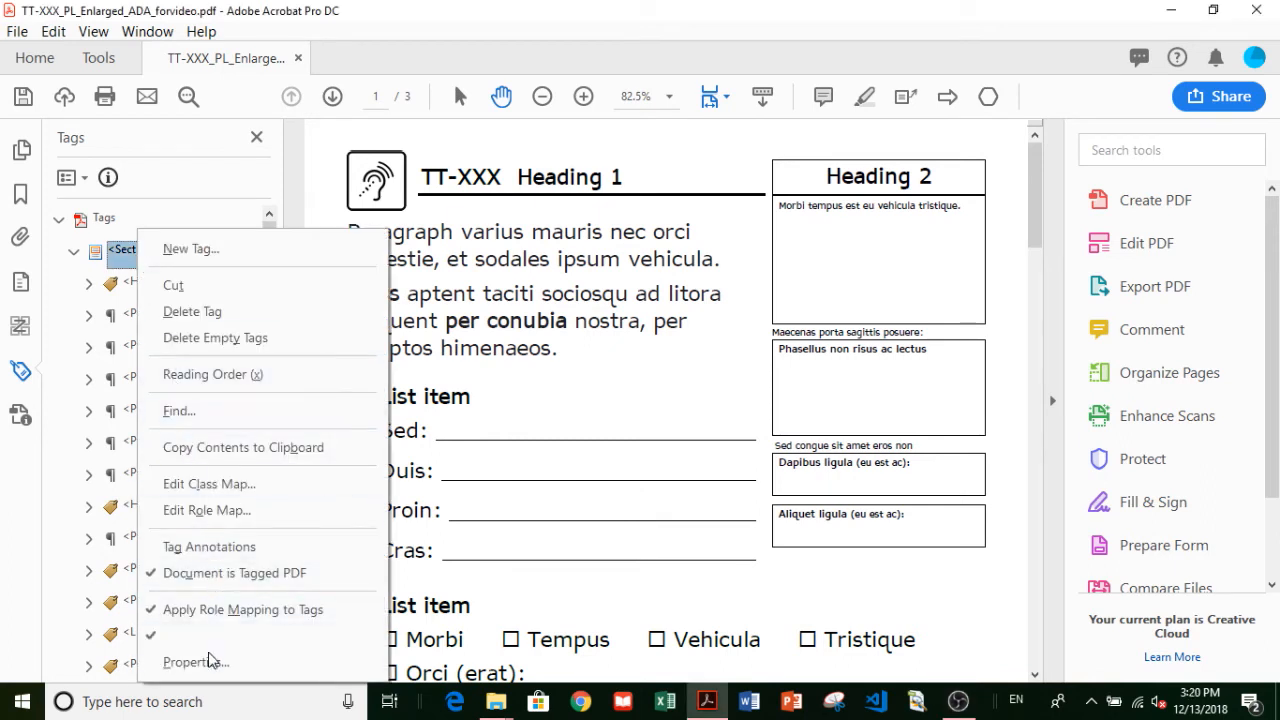
click(196, 662)
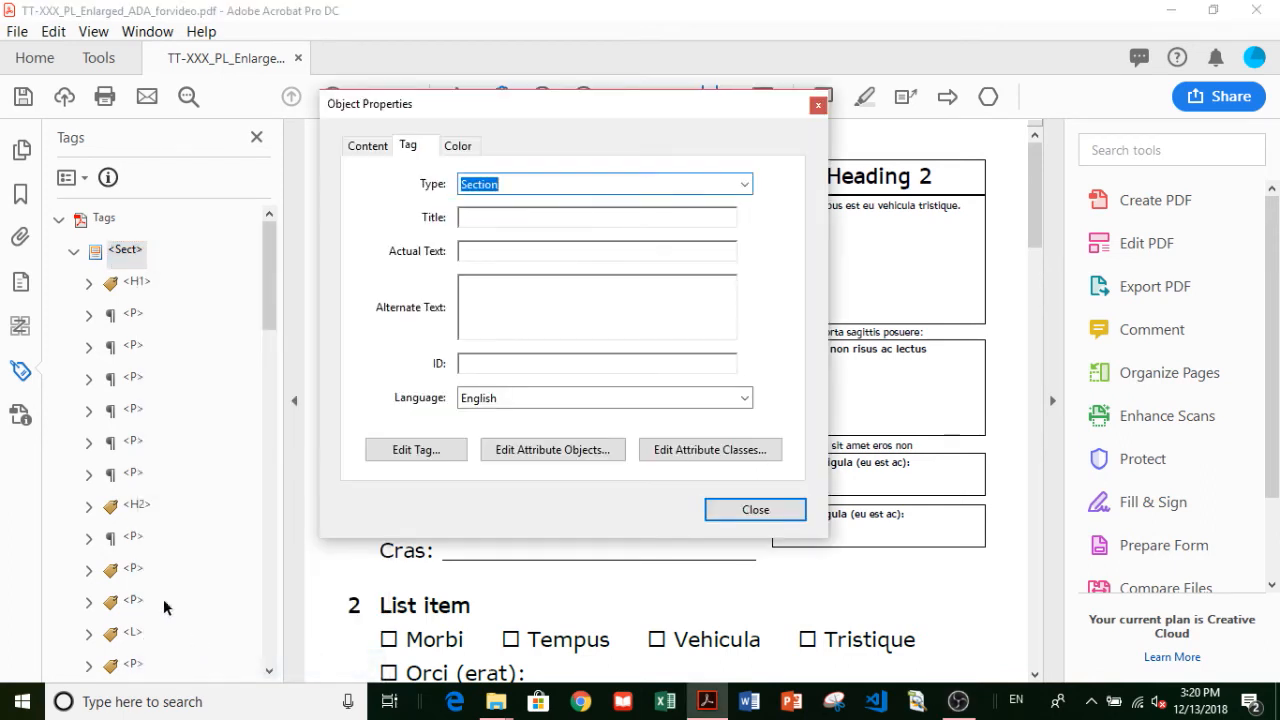
click(744, 186)
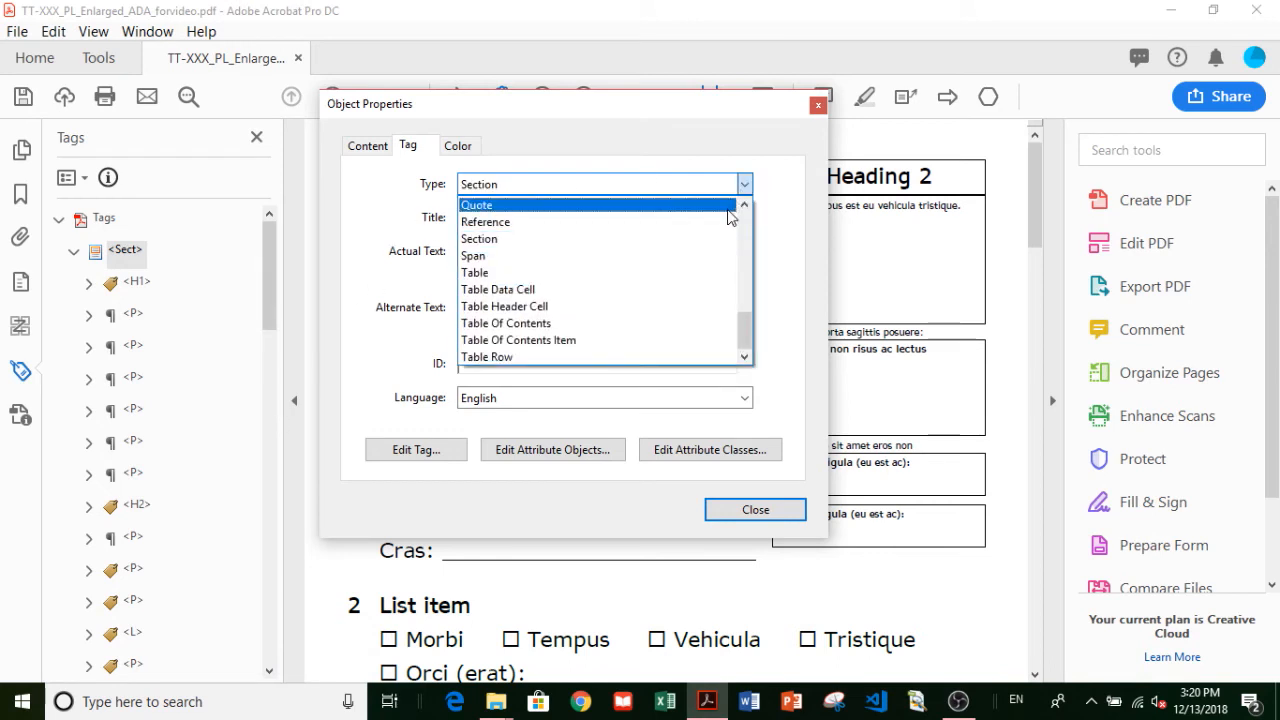
key(d)
click(690, 226)
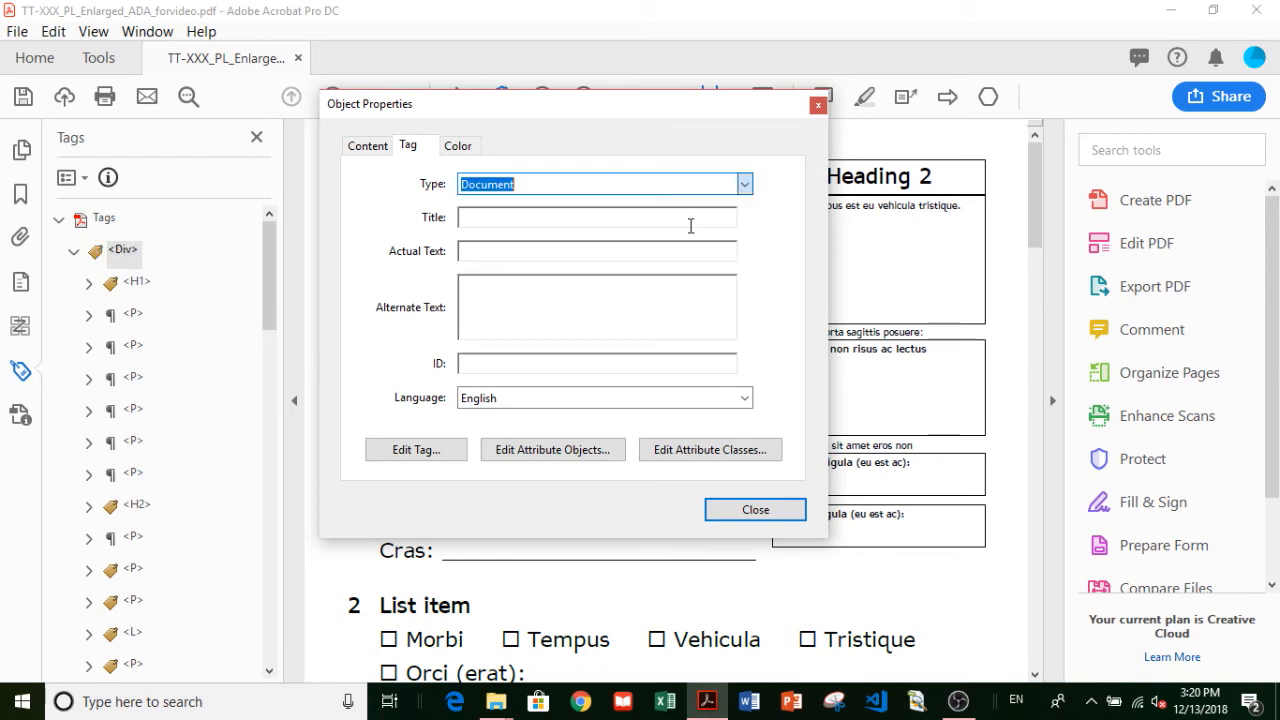
click(745, 398)
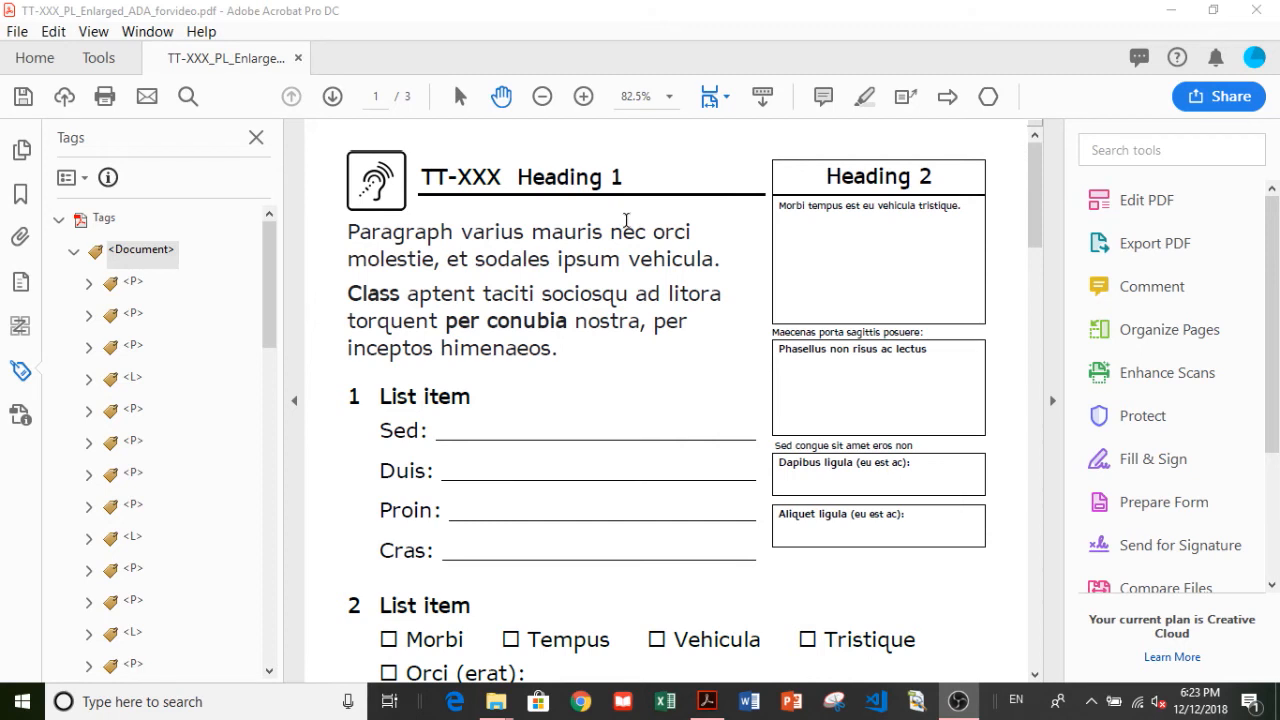
With the Reading Order tool, tag the "TT-XXX Heading 1" text as Heading 1 and the "Heading 2" box title as Heading 2
click(24, 330)
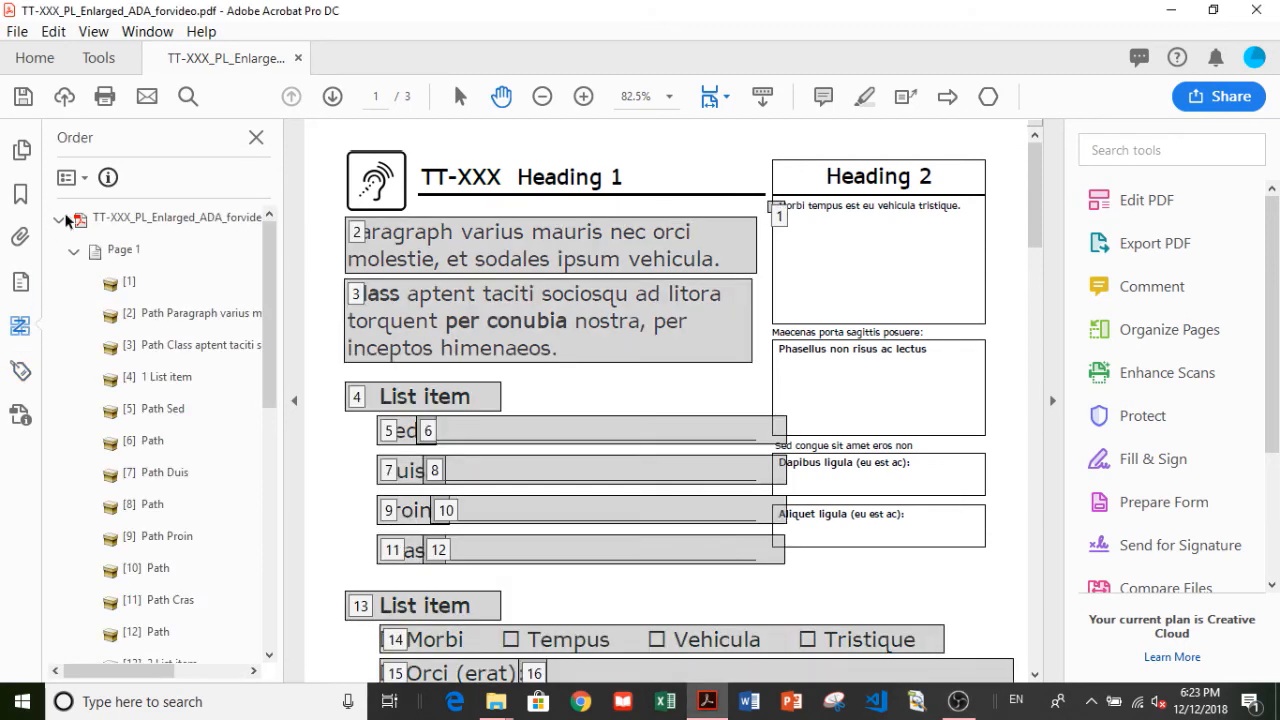
click(82, 184)
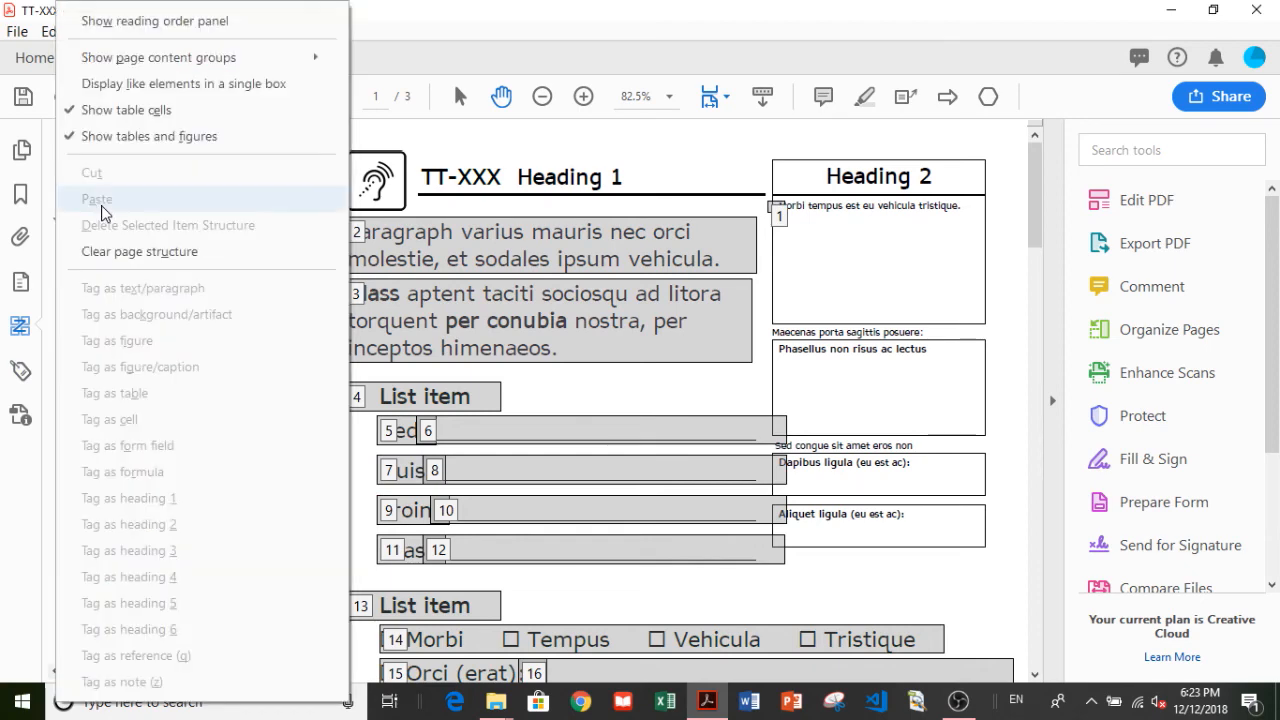
click(125, 19)
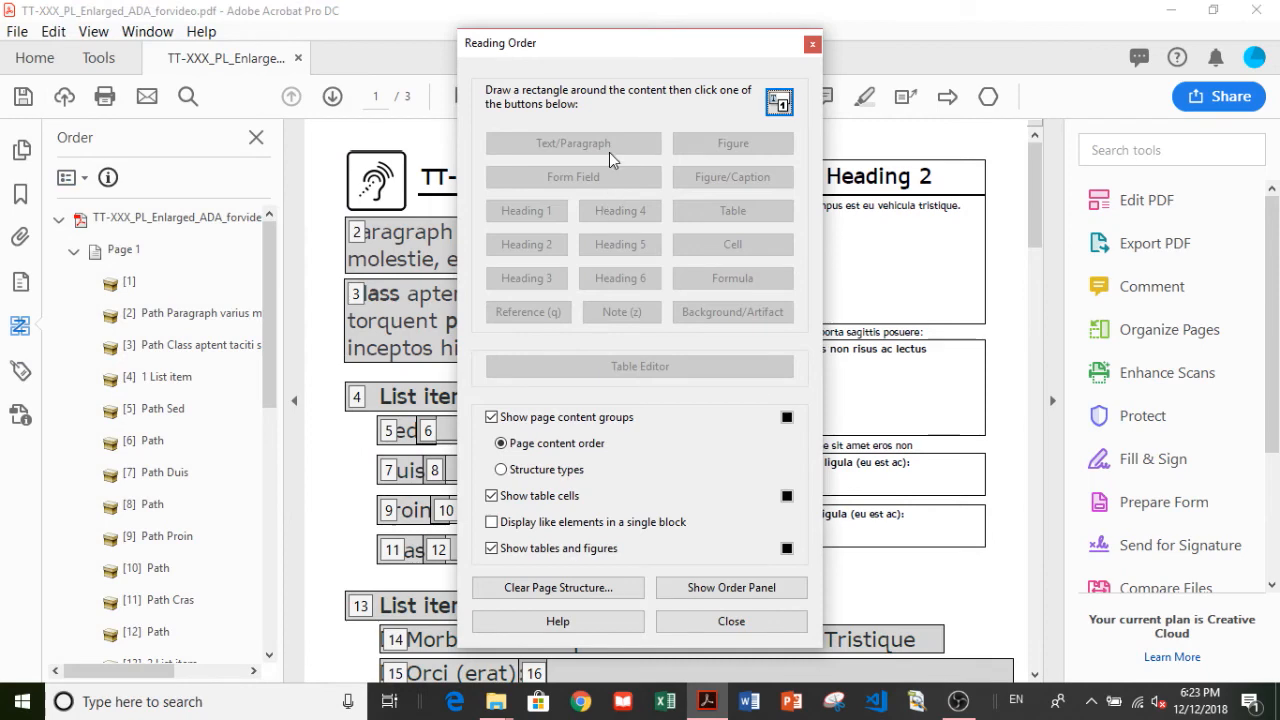
drag(651, 49, 241, 83)
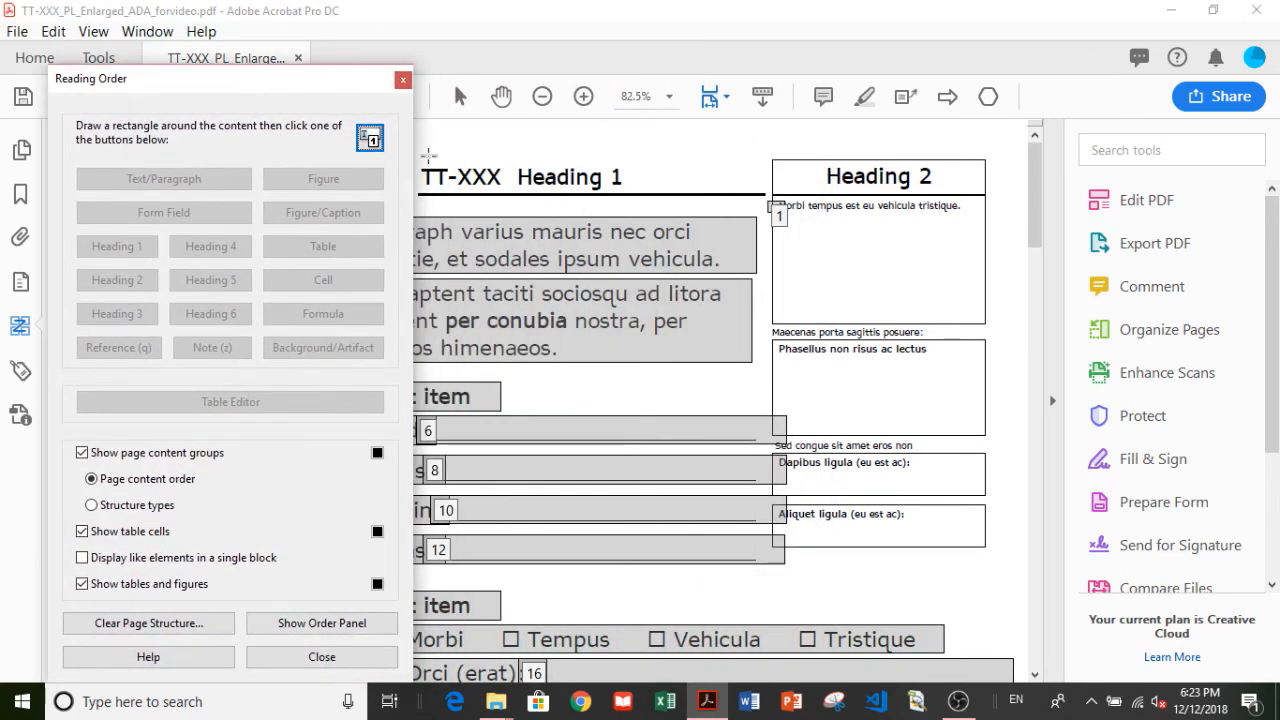
drag(664, 198, 410, 140)
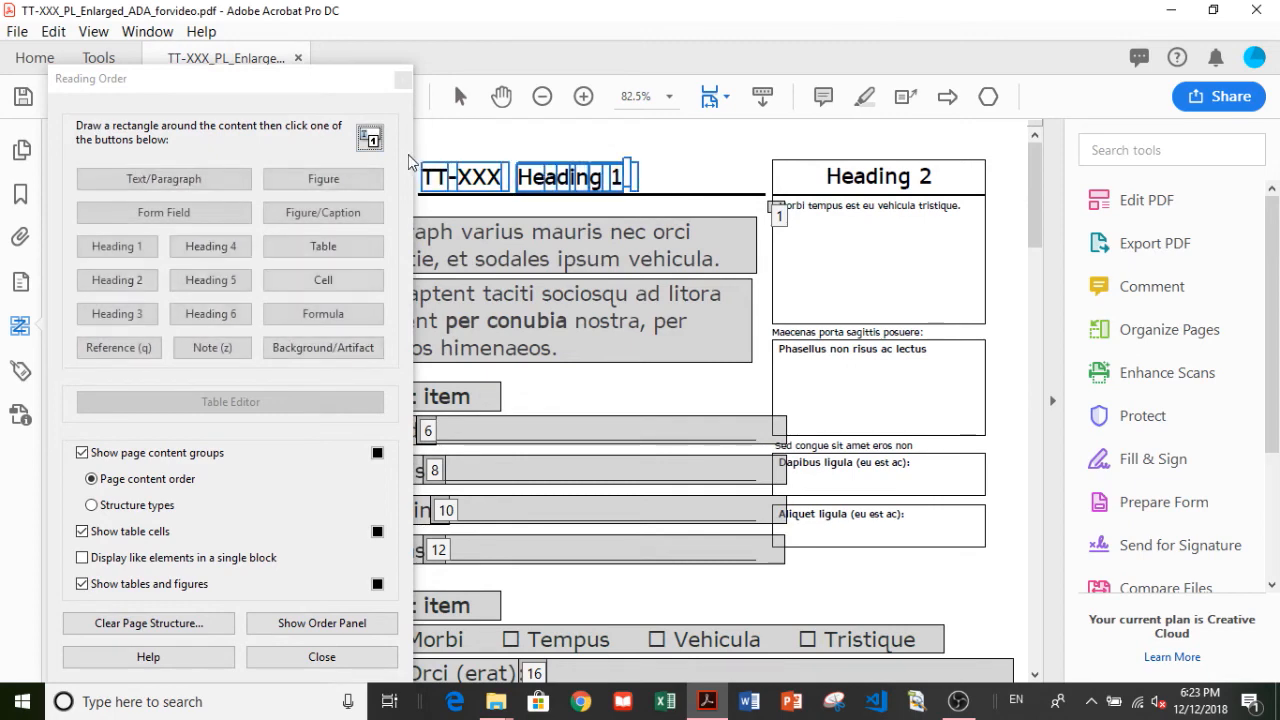
click(140, 248)
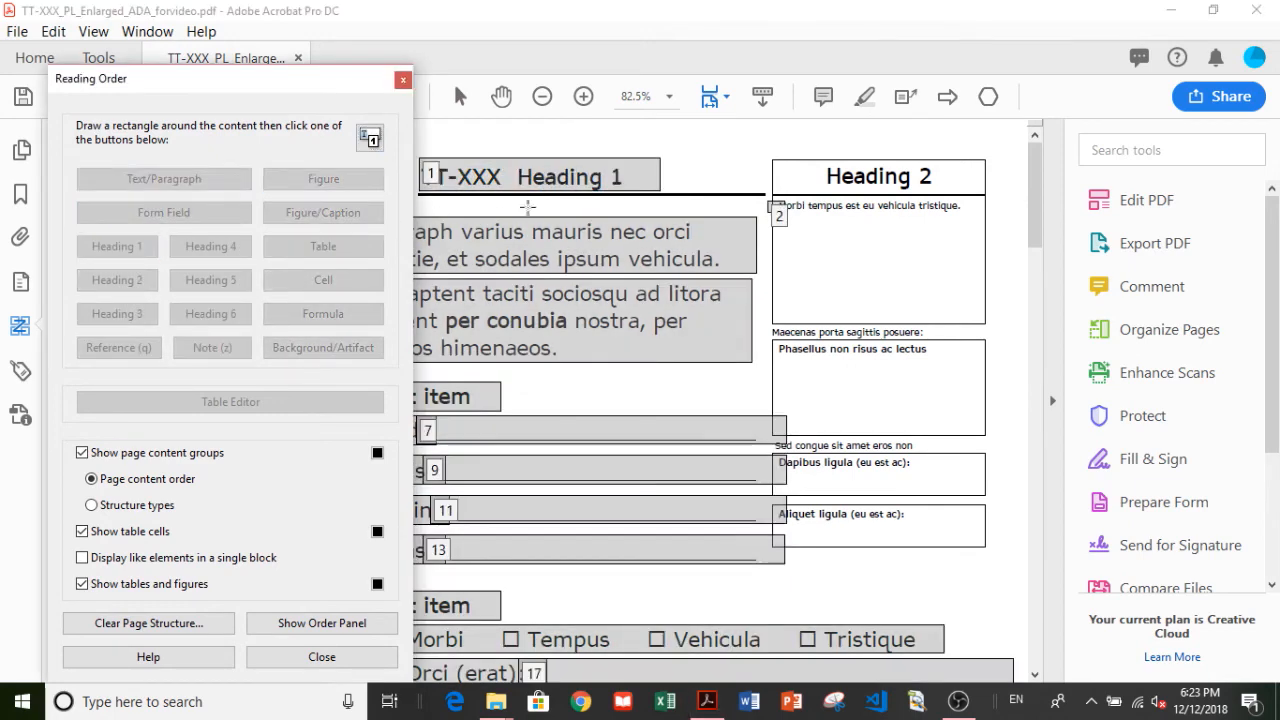
drag(806, 160, 950, 204)
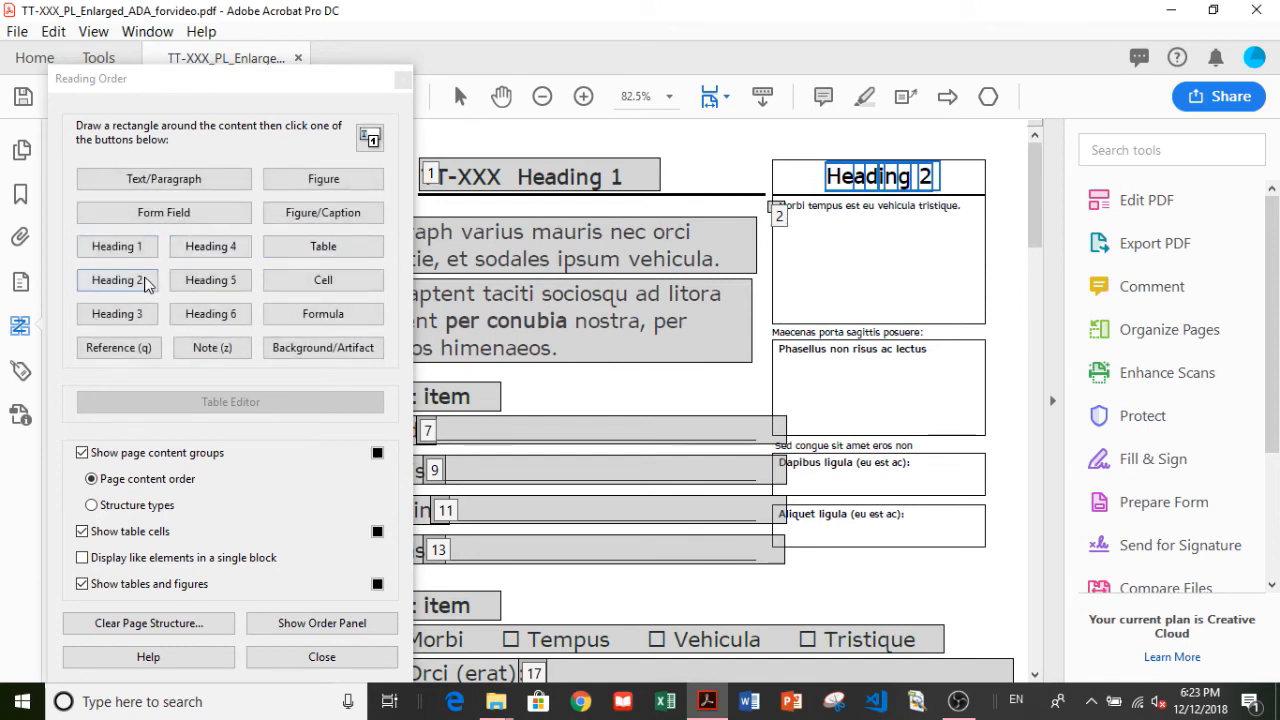
click(145, 281)
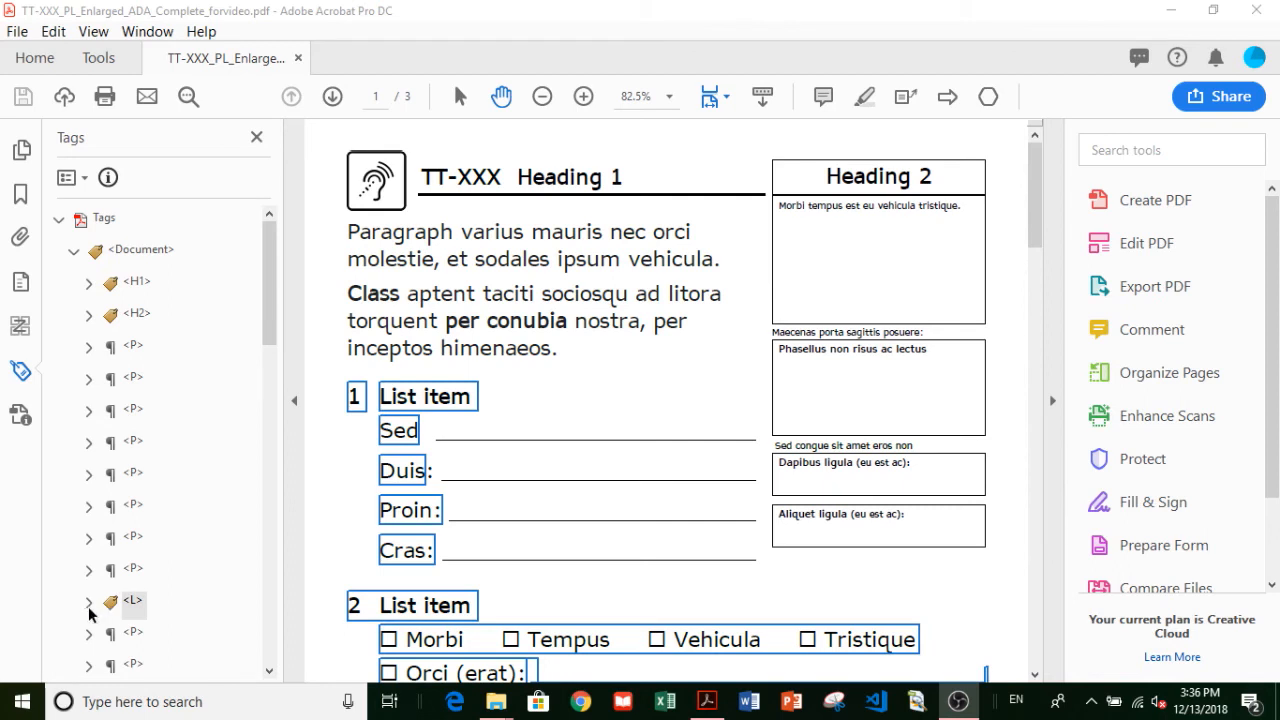
Examine which page content the LI, Lbl and LBody tags of the first list item cover
click(89, 603)
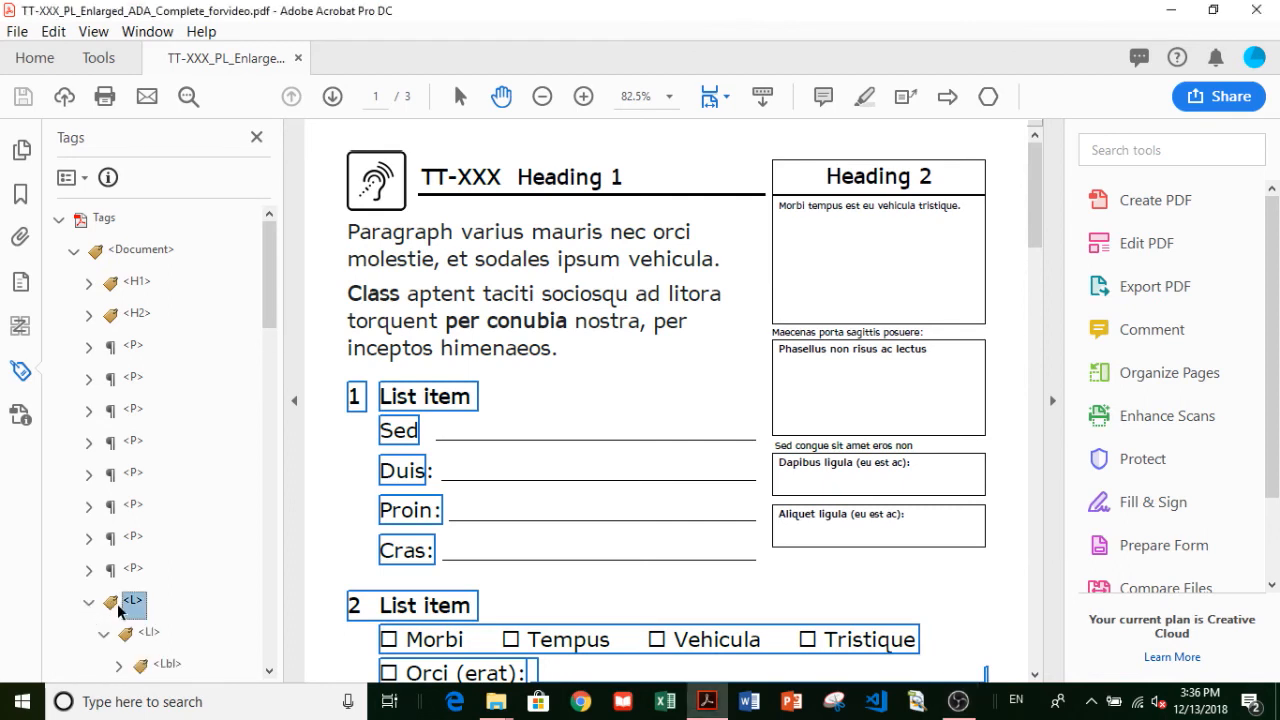
scroll(117, 603, down, 2)
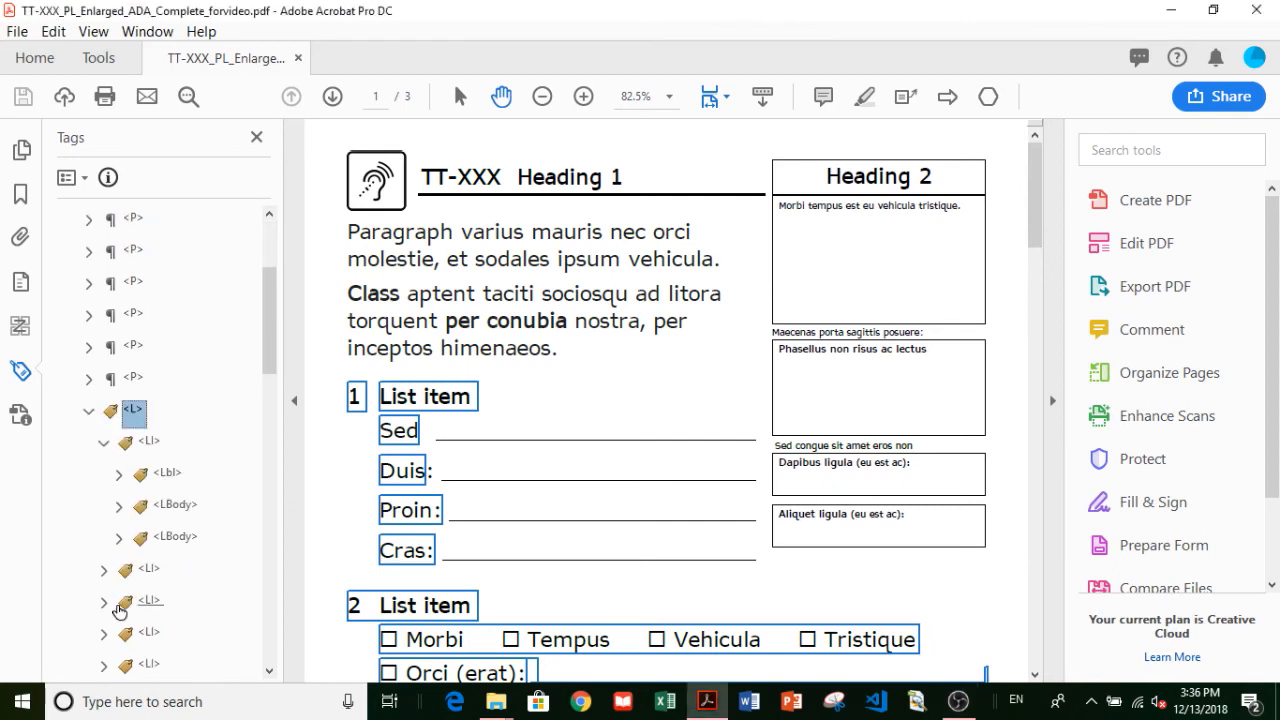
click(148, 446)
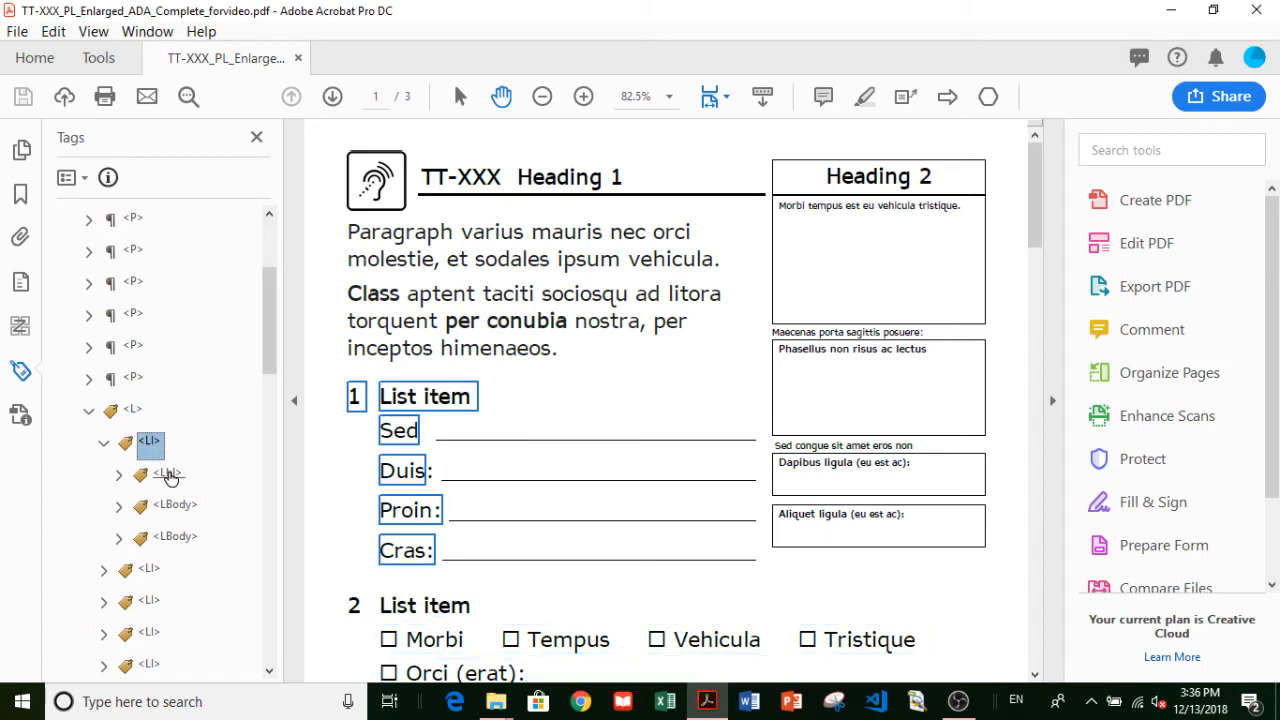
click(168, 477)
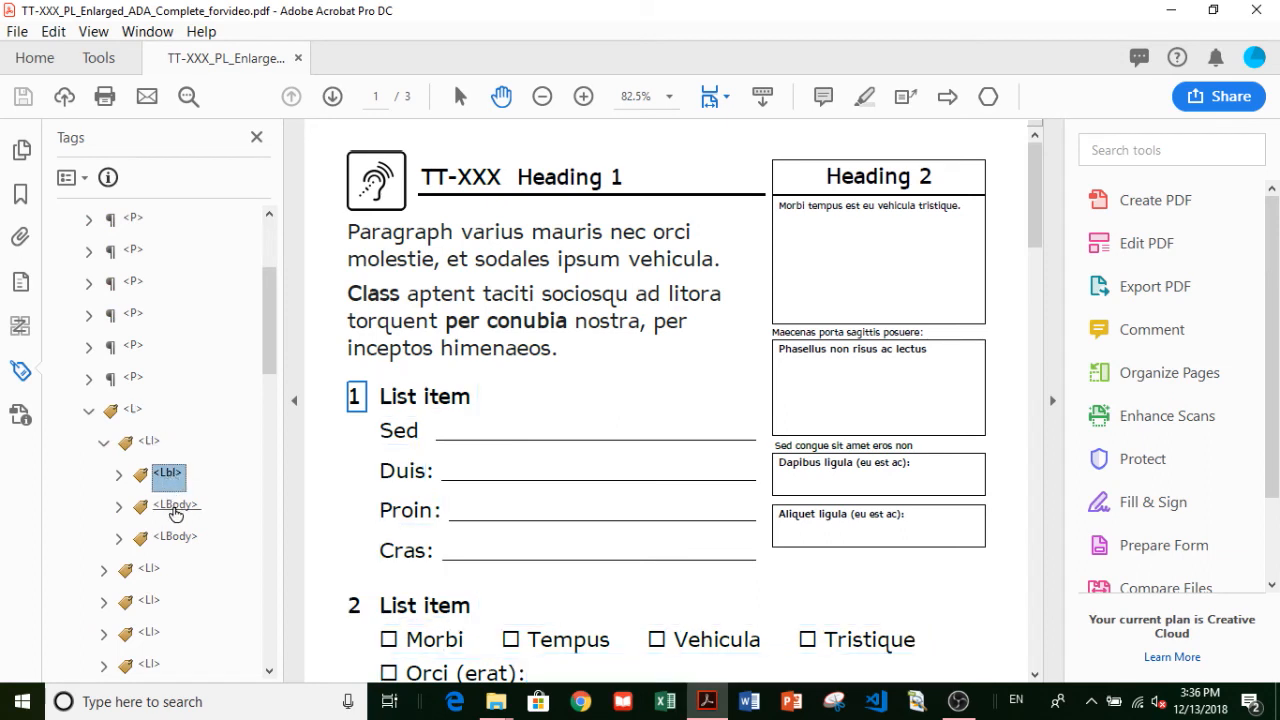
click(176, 514)
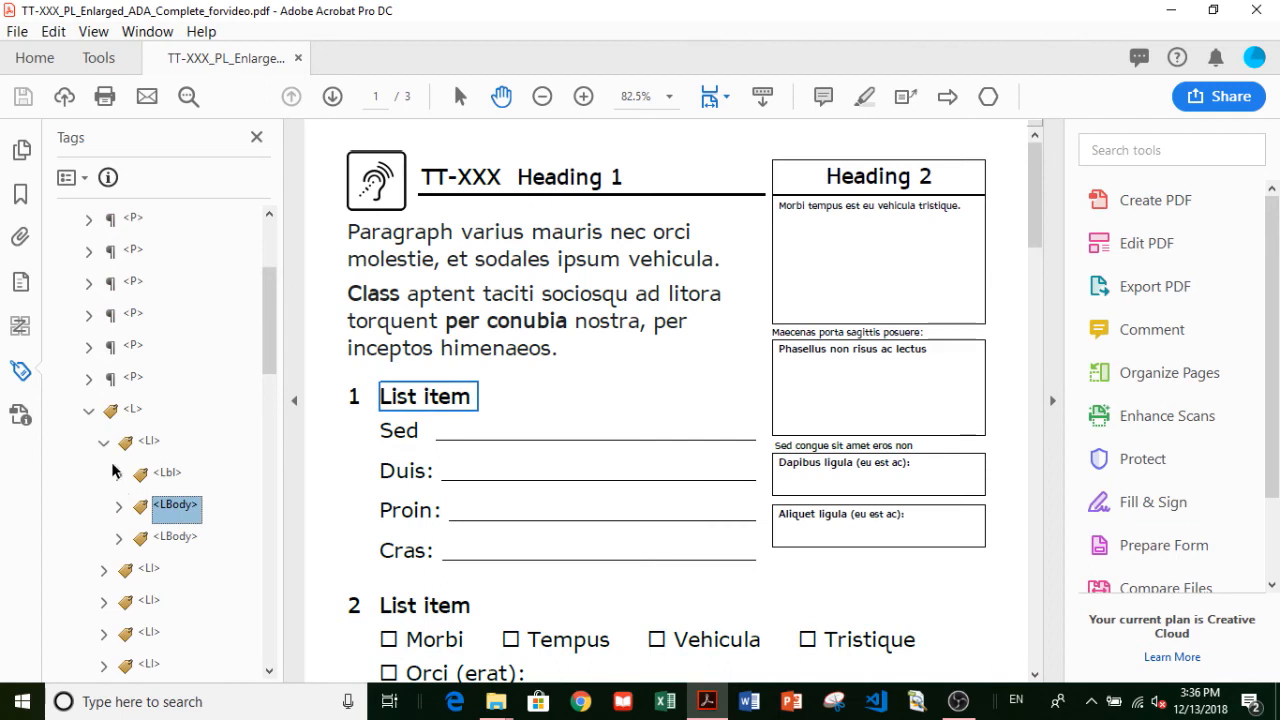
click(185, 540)
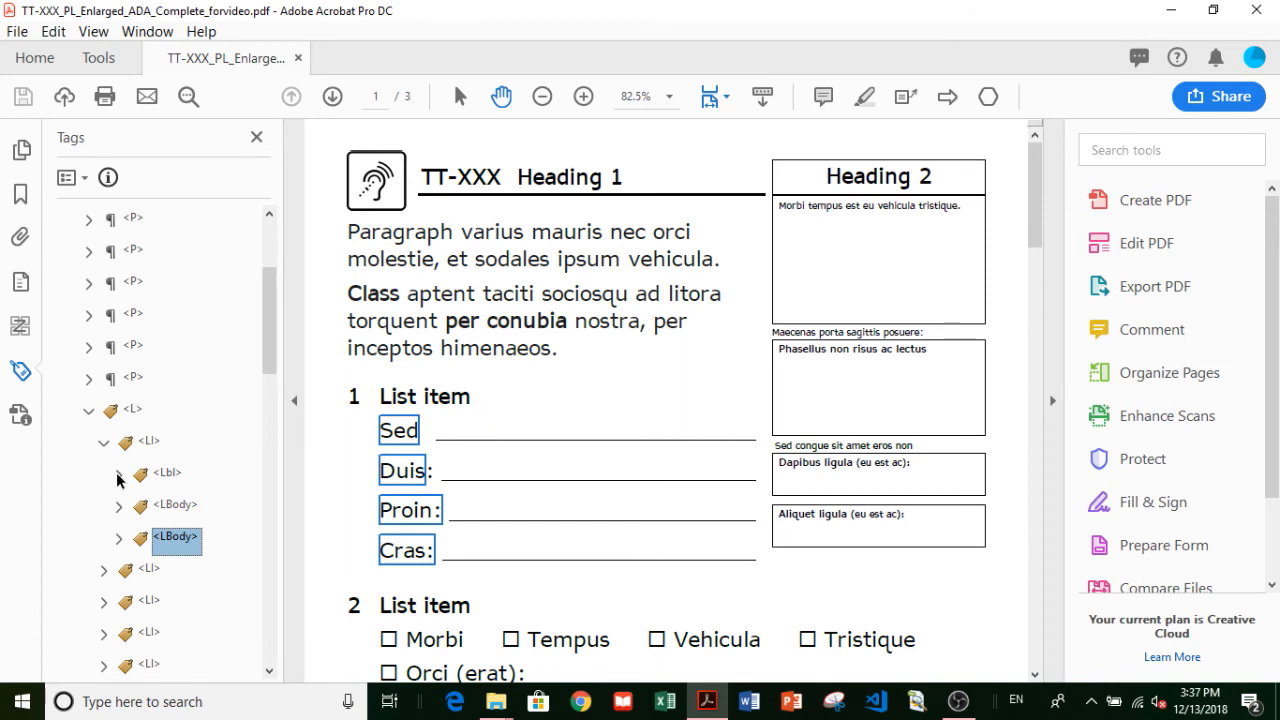
Expand the first list item's Lbl and both LBody tags to inspect the content containers inside them
click(118, 474)
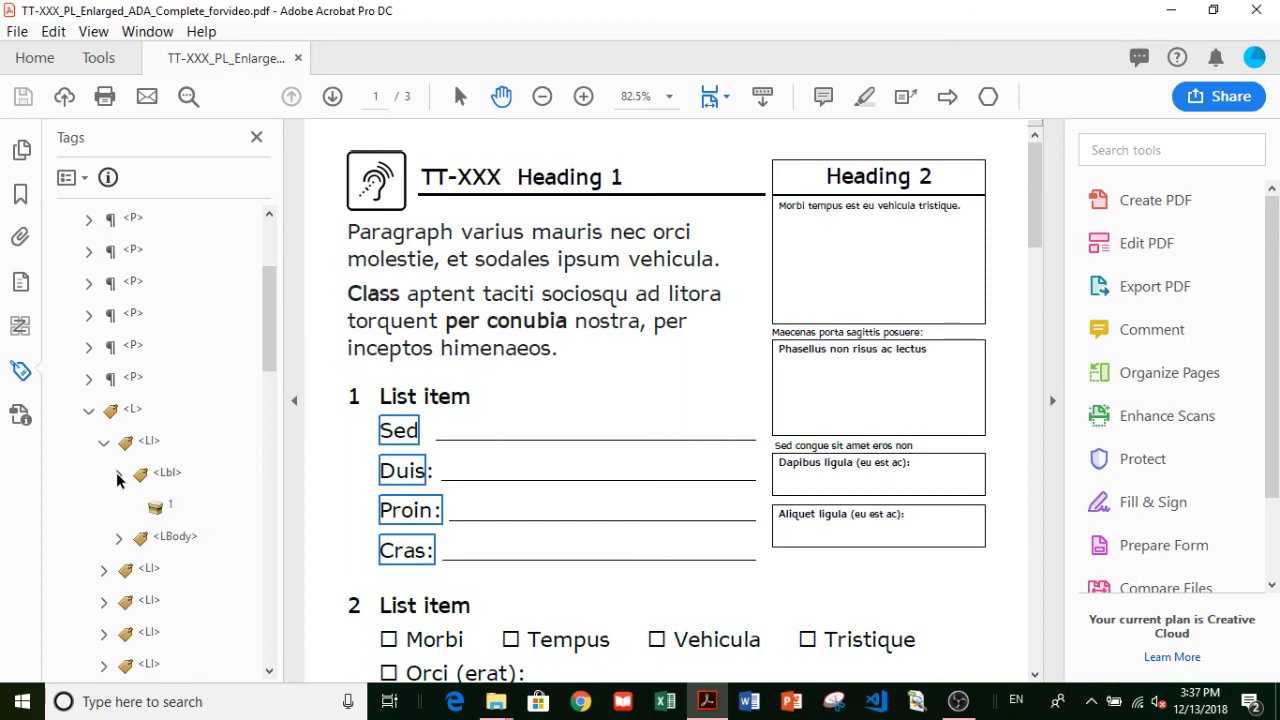
click(119, 540)
click(172, 569)
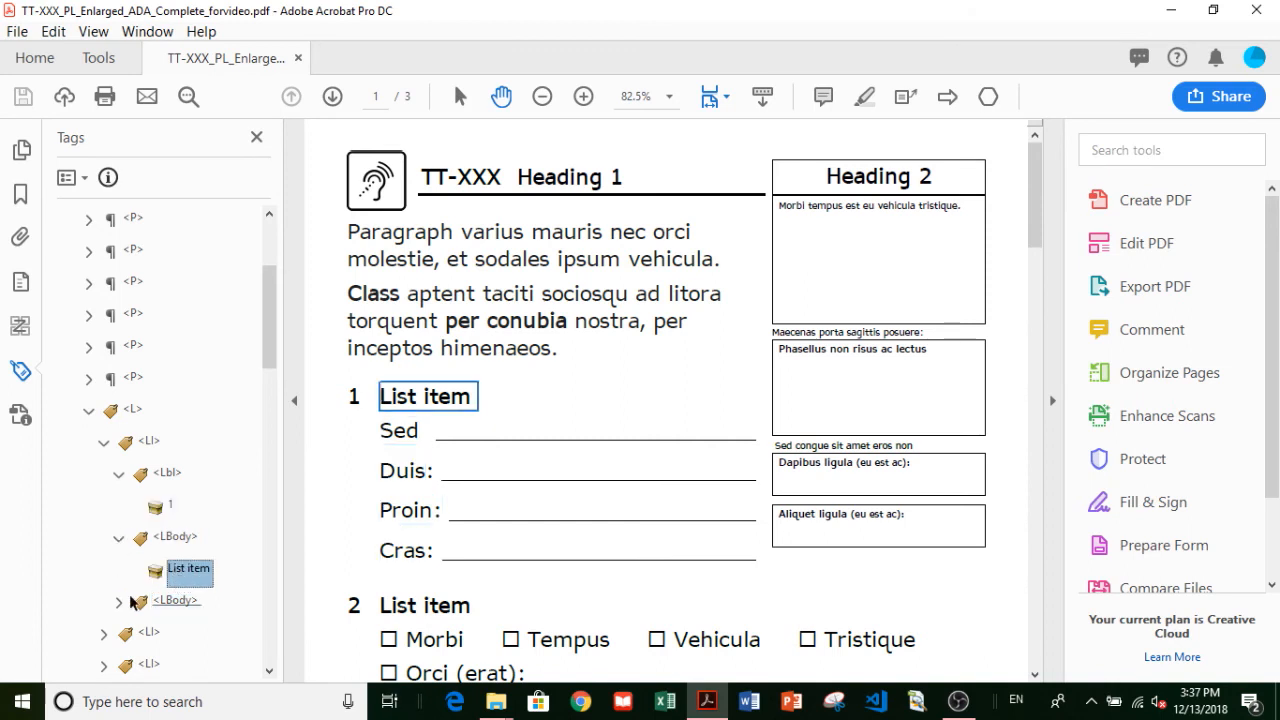
click(117, 602)
click(178, 632)
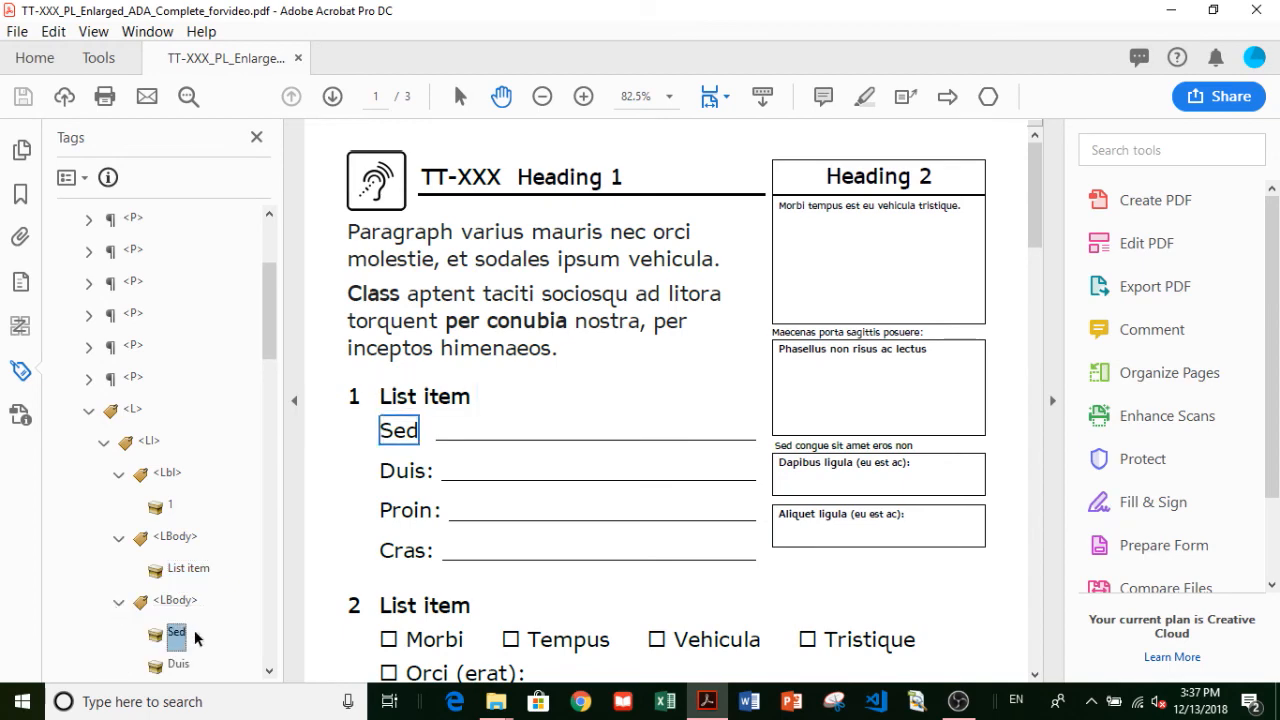
Expand the Link tag for "Link 100.10" on page 3 to examine its nested elements
scroll(197, 632, down, 1)
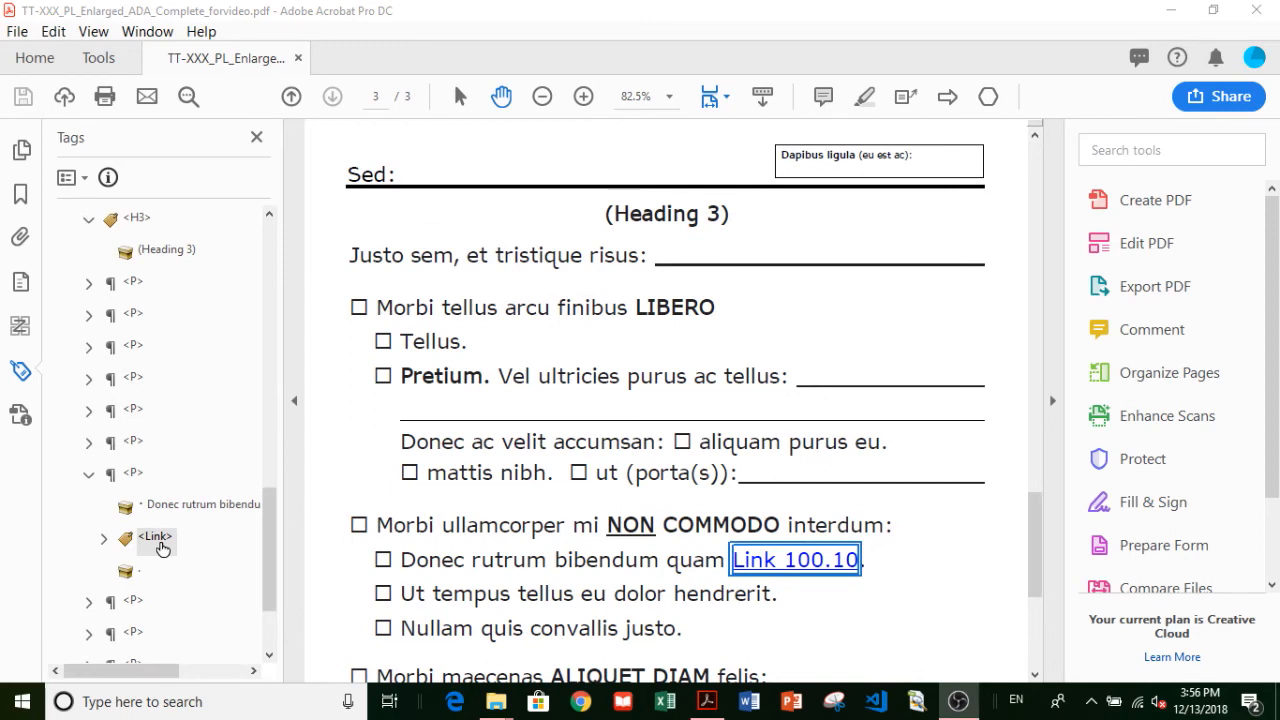
click(105, 540)
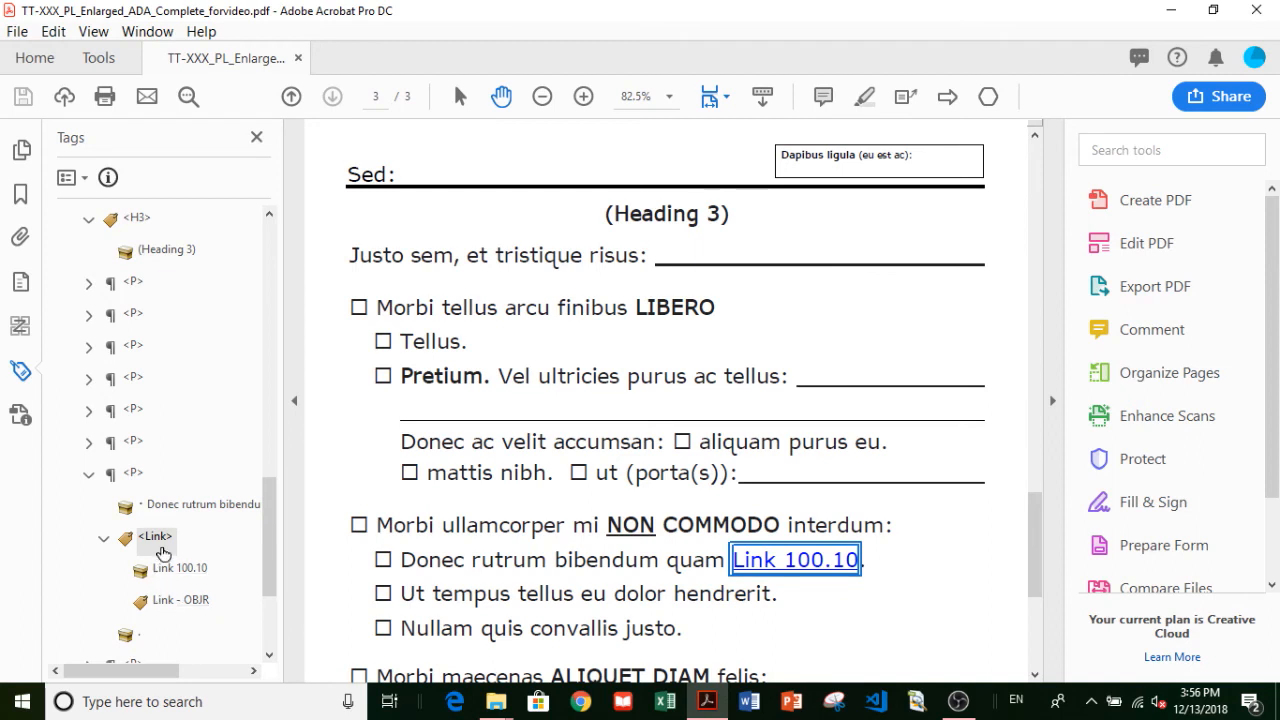
Check the alternate text in the properties of the Link tag for "Link 100.10", and close the properties
right_click(162, 545)
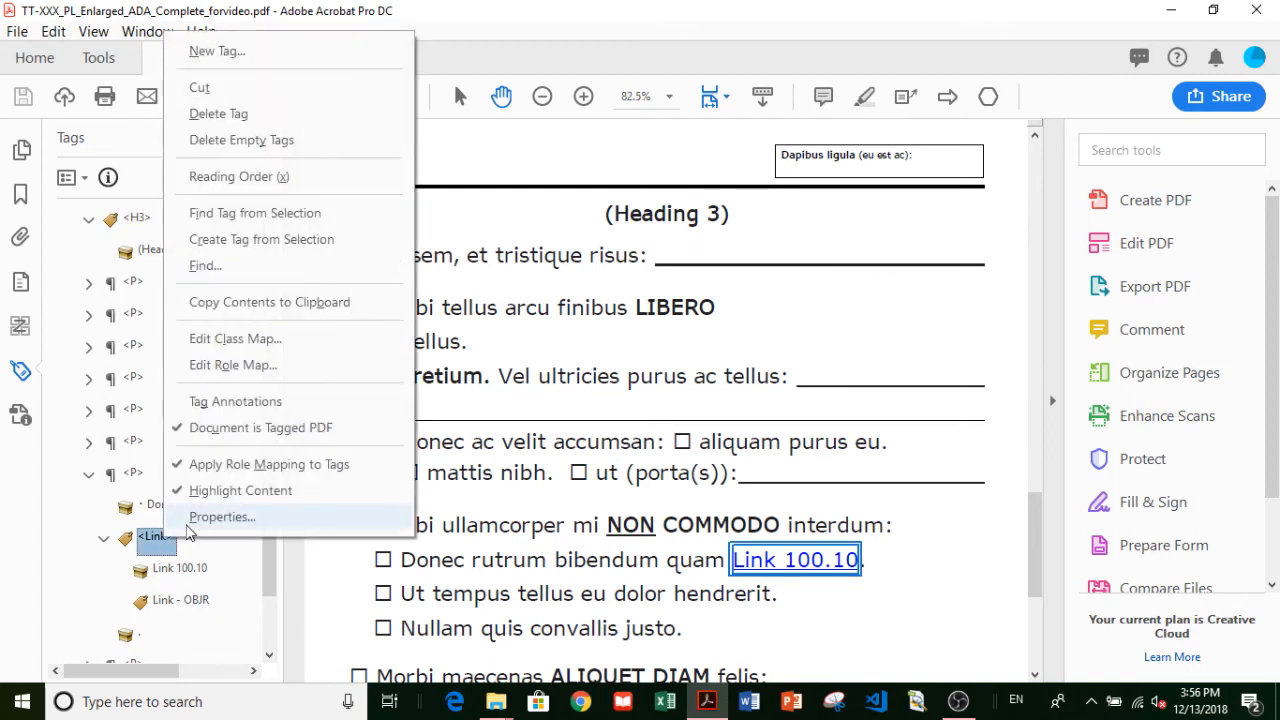
click(222, 517)
click(491, 290)
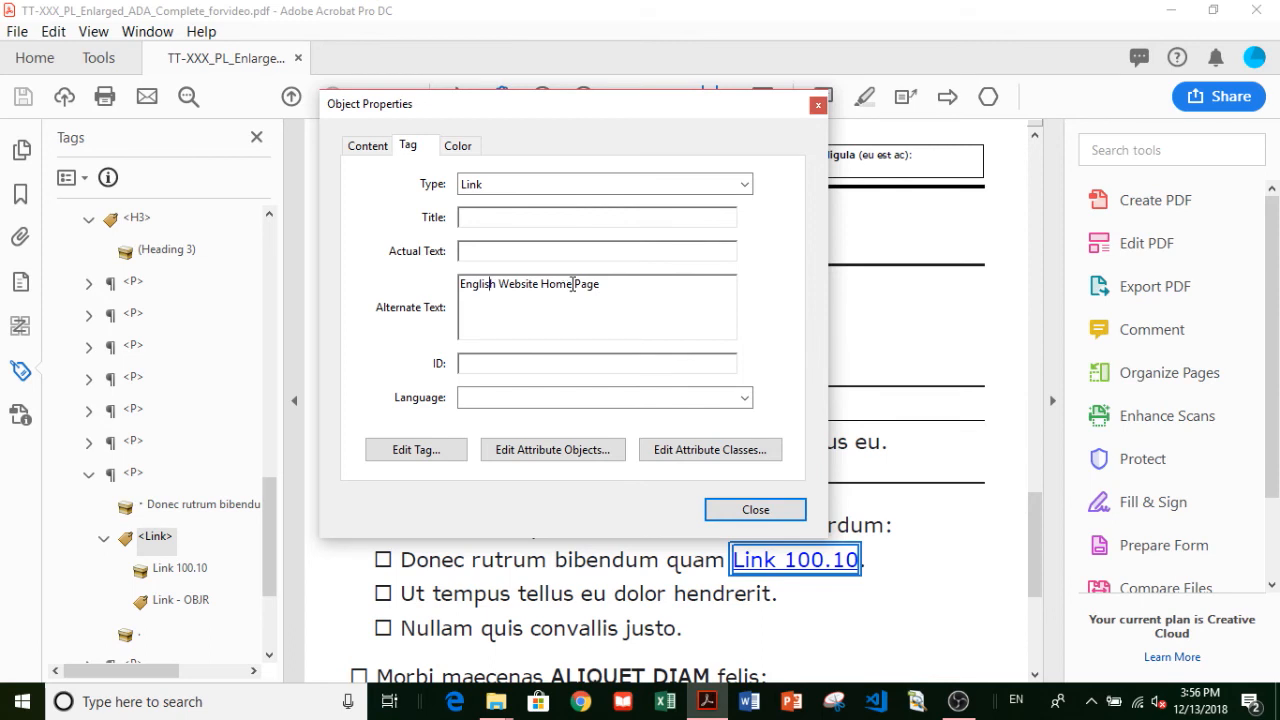
click(740, 511)
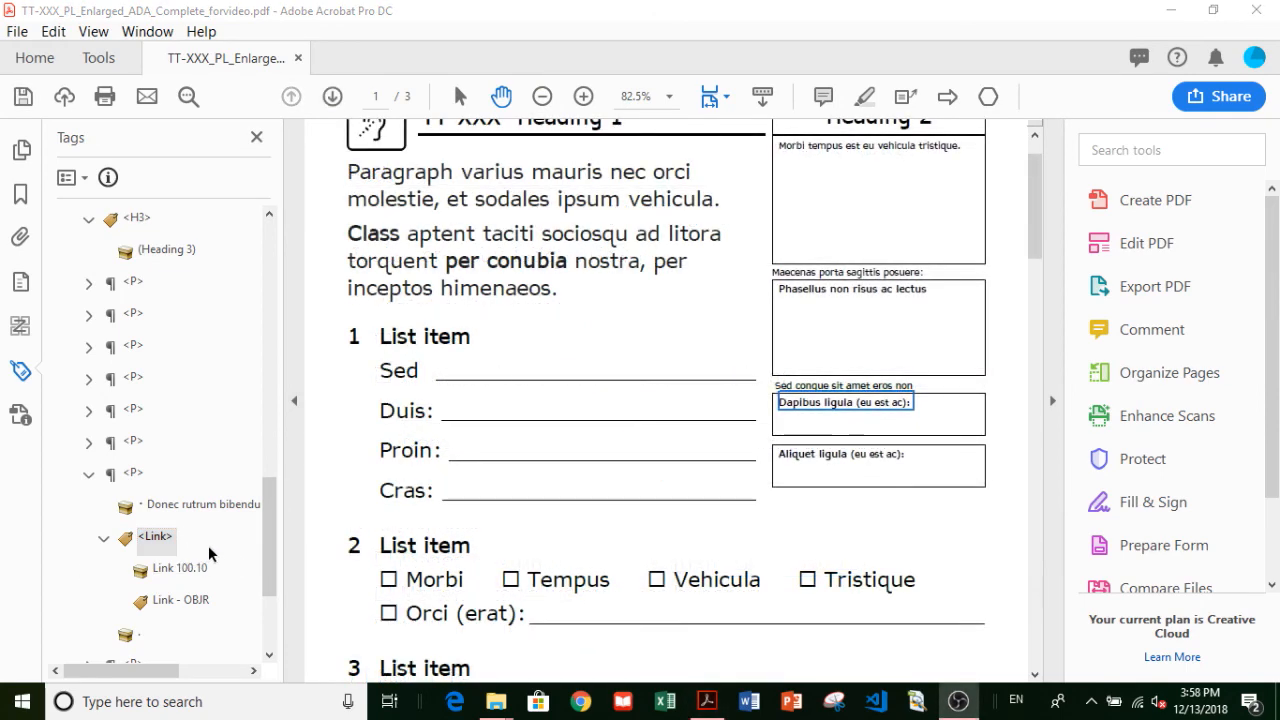
Examine page 1's content containers one by one from the H1 container downward to check the order of the content they cover
click(22, 285)
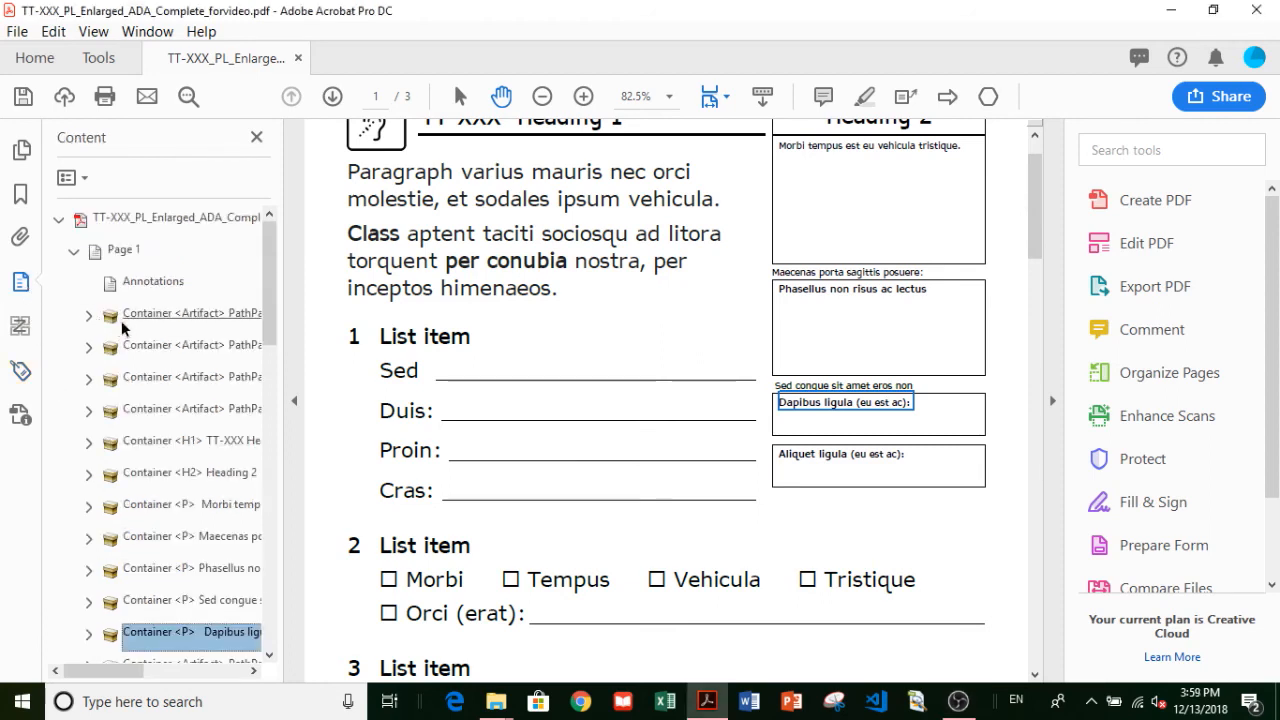
click(193, 443)
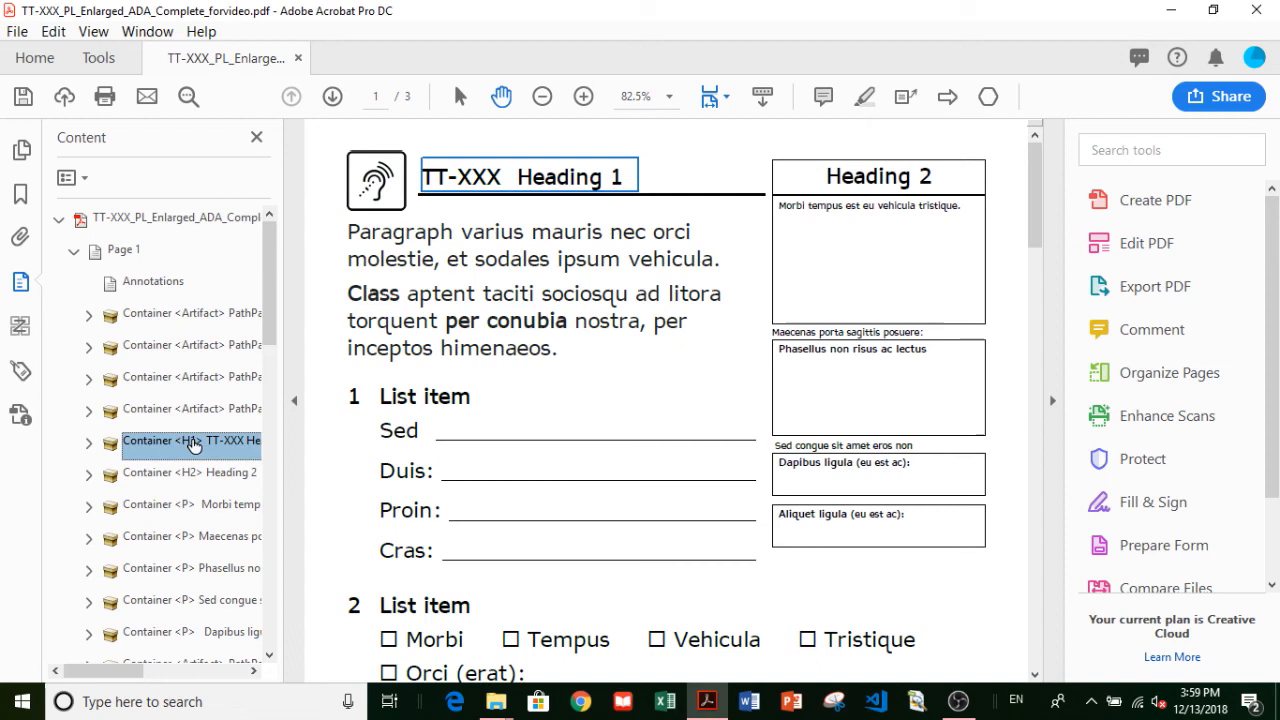
key(Down)
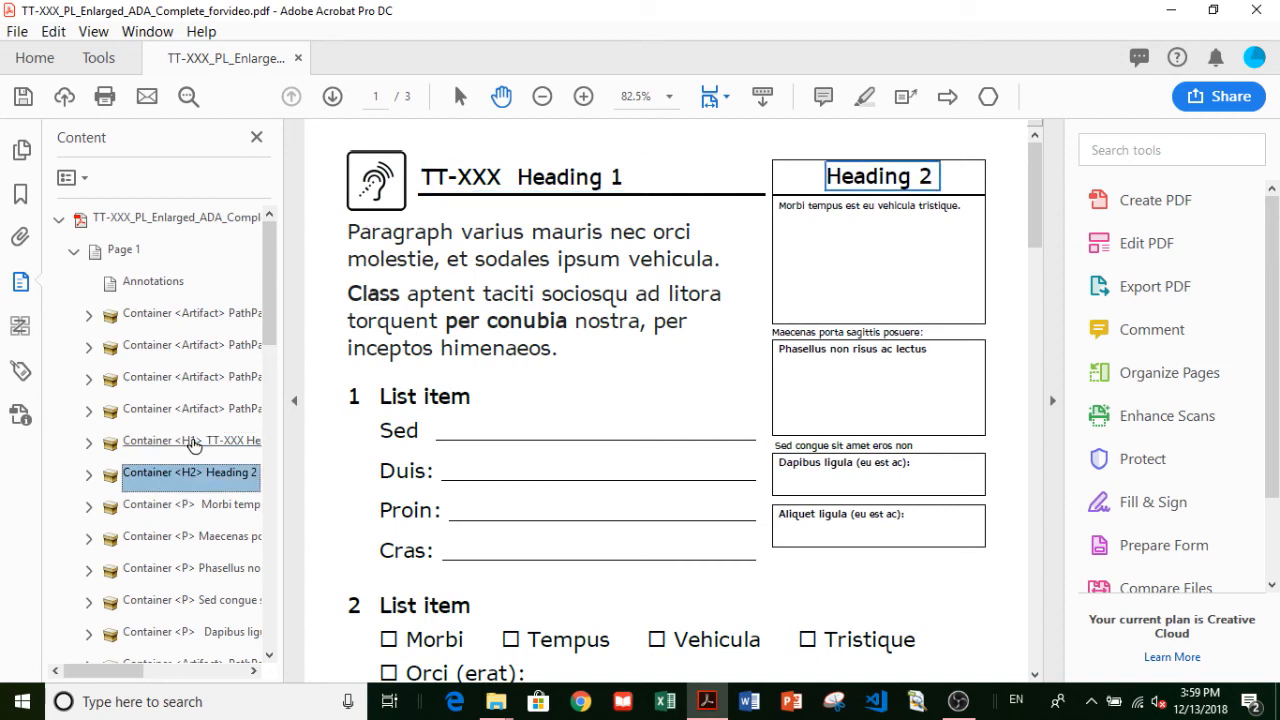
key(Down)
key(Down)
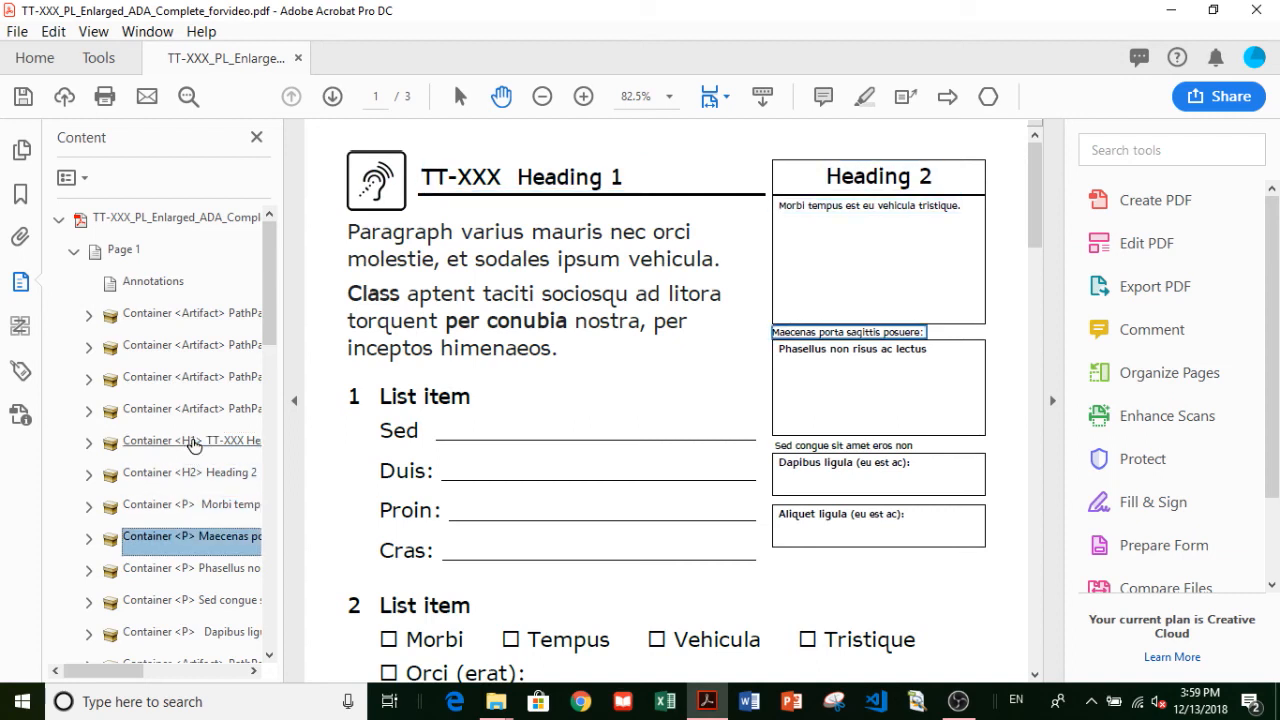
key(Down)
key(Down)
key(Down)
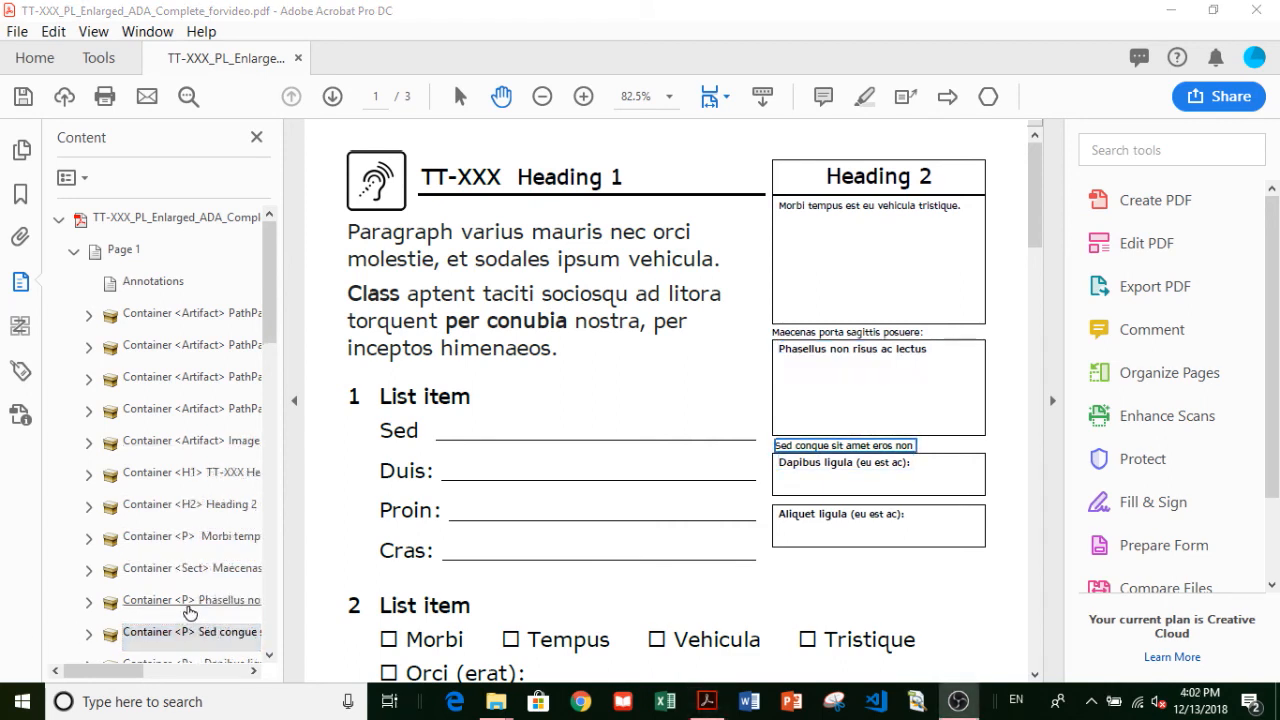
Expand and collapse the H1, H2, "Morbi tempus" and "Maecenas" containers on page 1 to inspect the content inside them
click(90, 474)
click(90, 474)
click(90, 507)
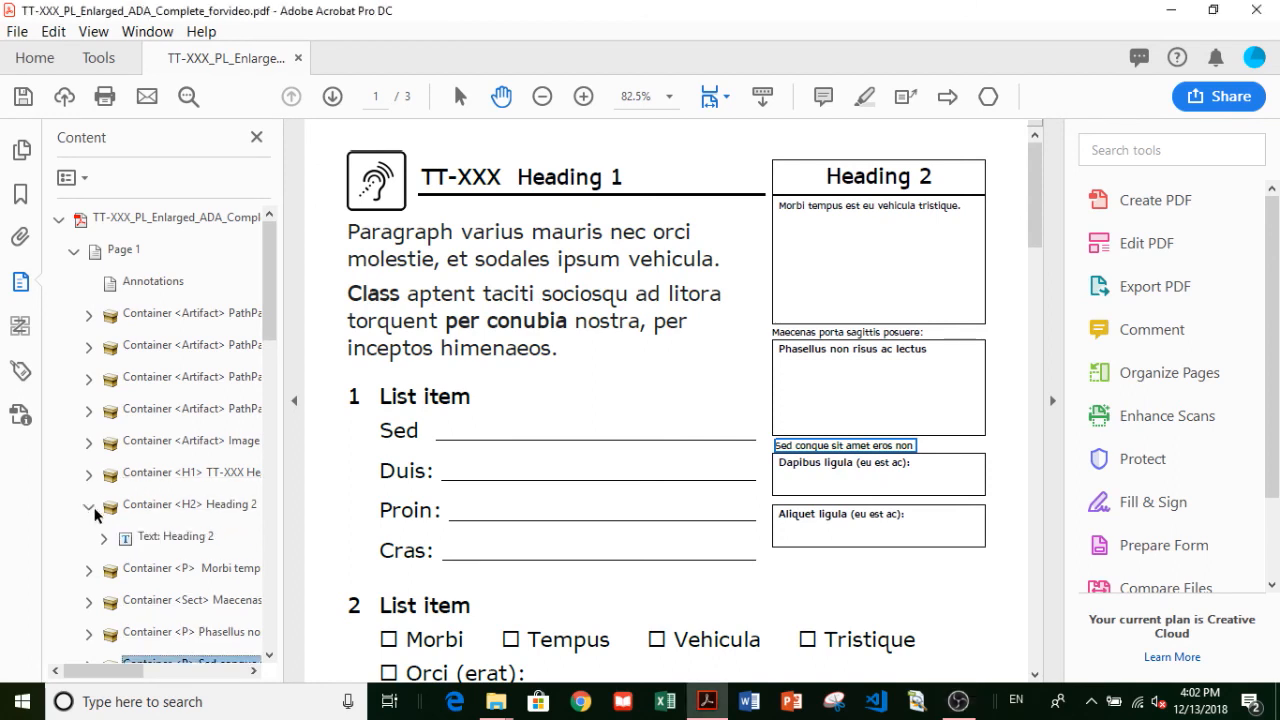
click(90, 507)
click(91, 538)
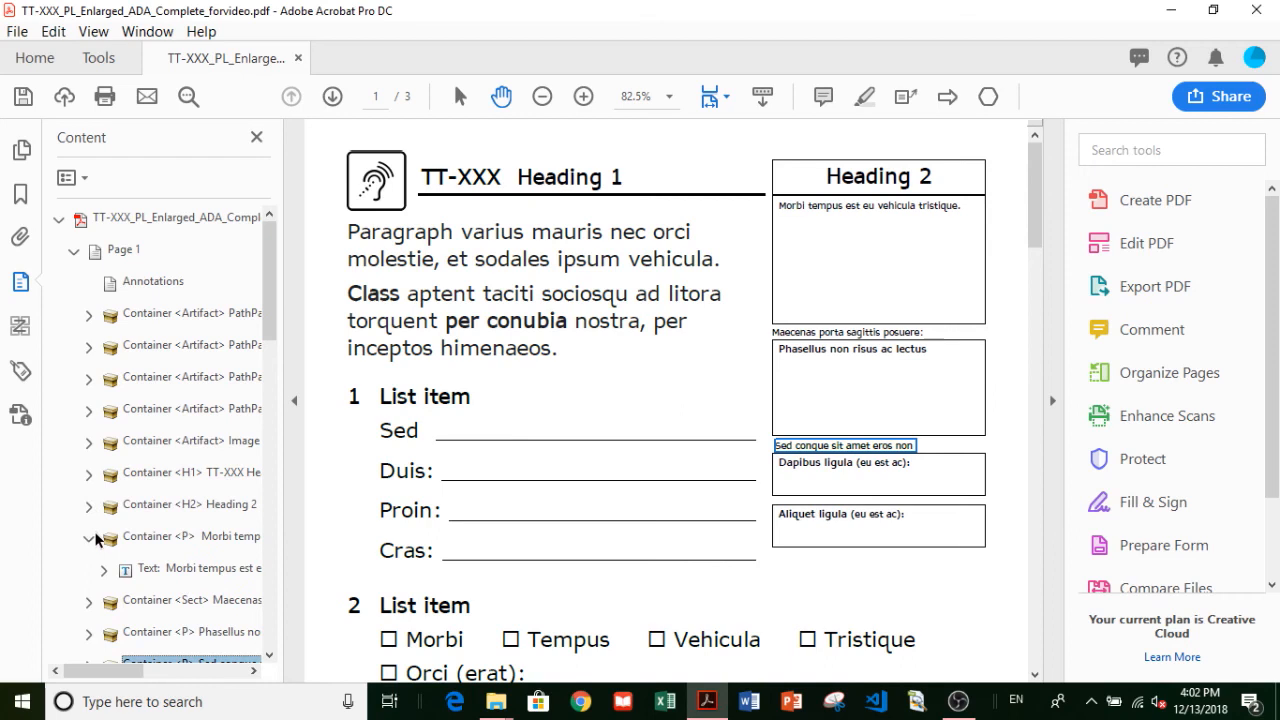
click(91, 538)
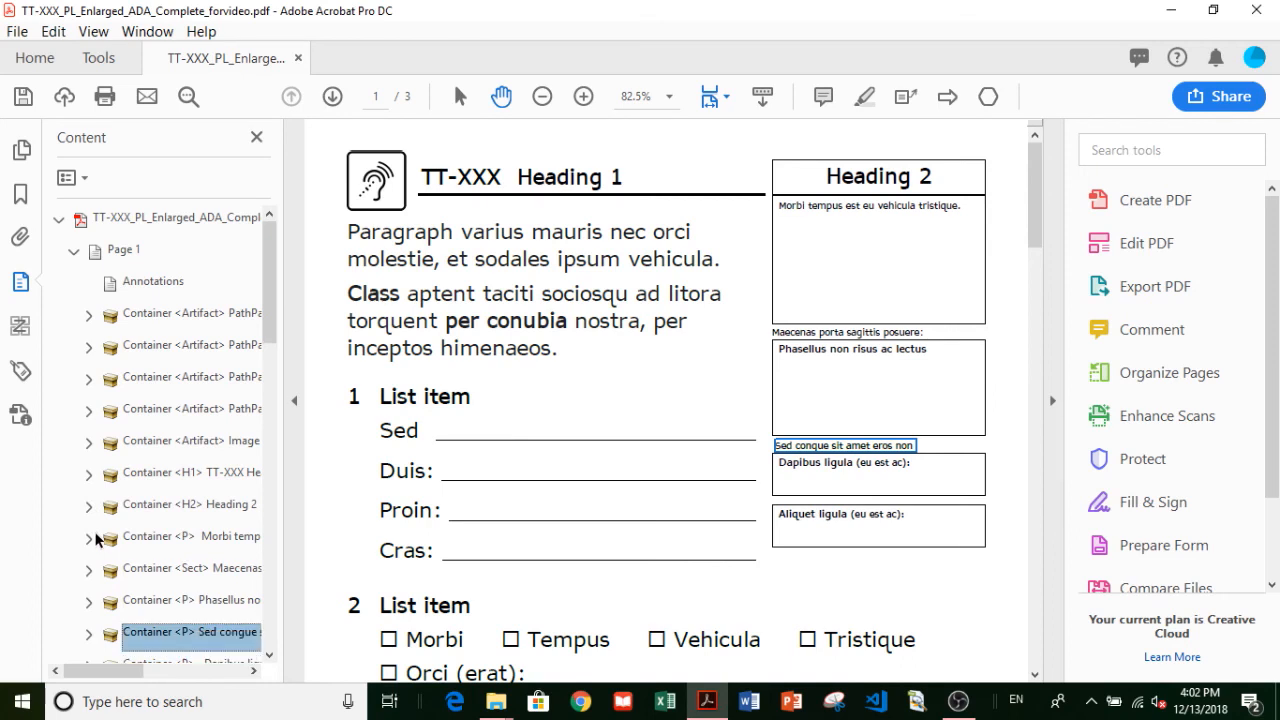
click(87, 572)
click(87, 572)
Set the container tag of page 1's "Maecenas porta sagittis posuere" Section container to Paragraph
click(140, 571)
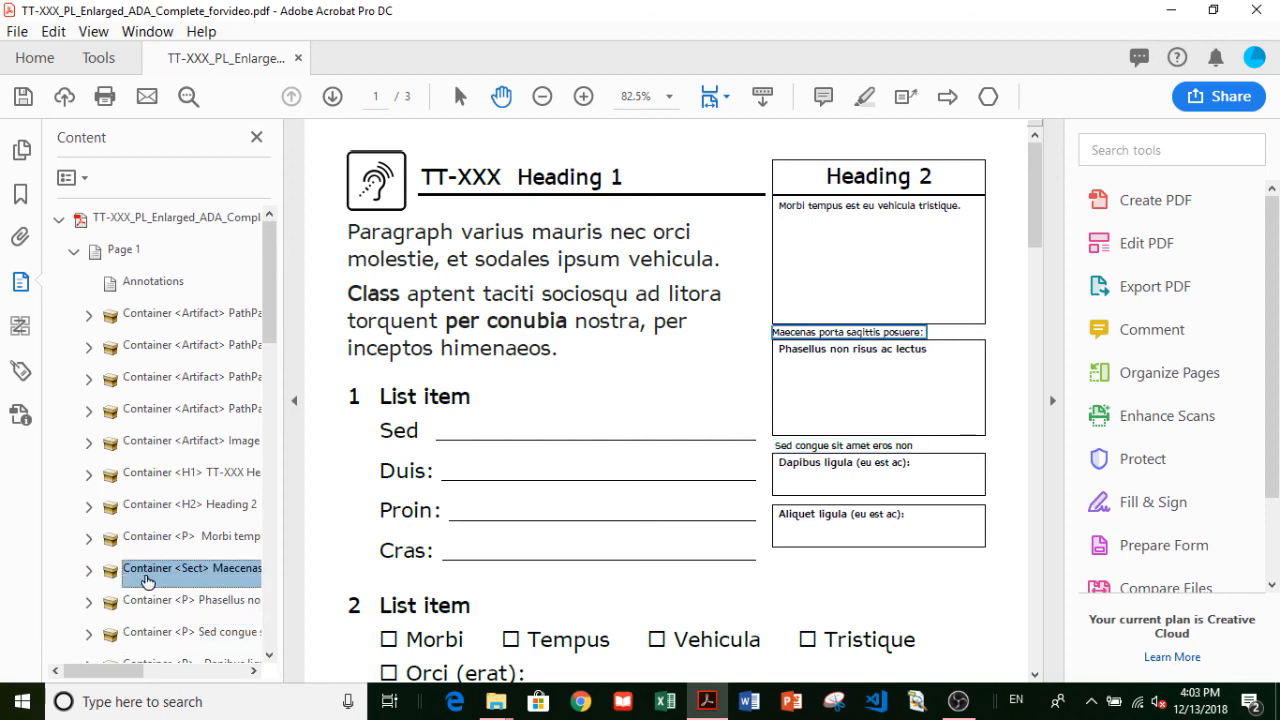
right_click(148, 582)
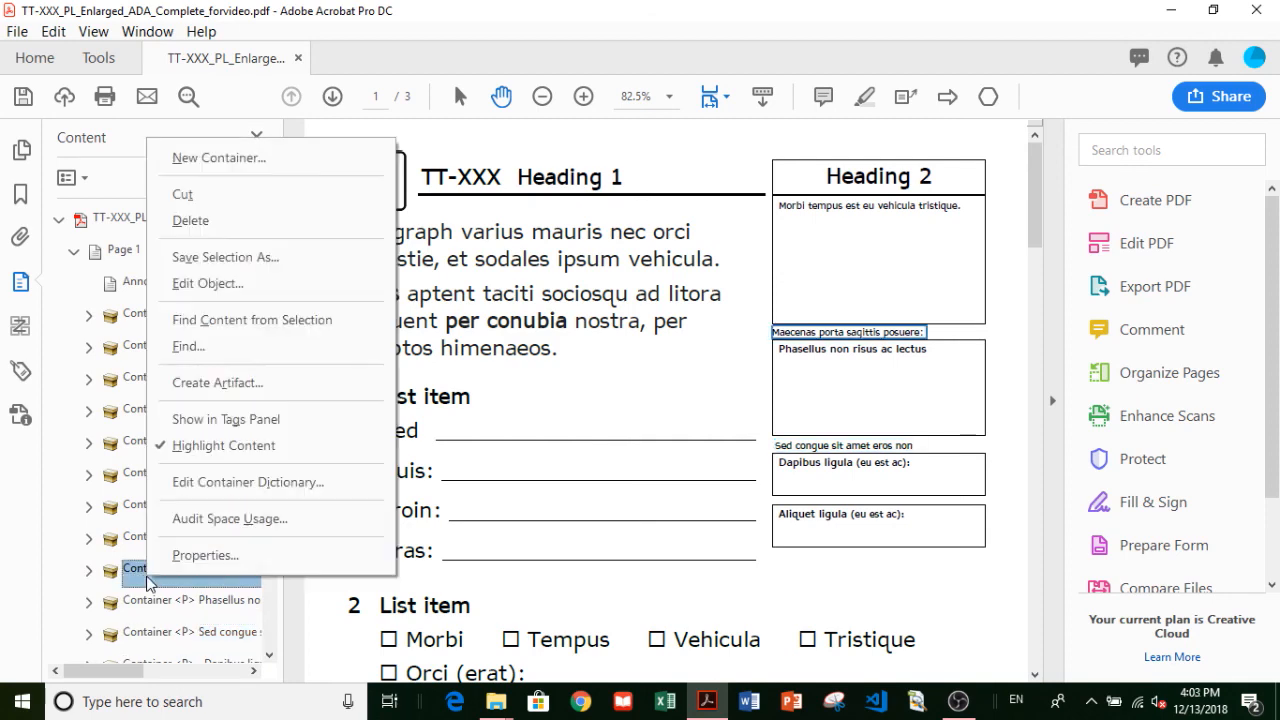
click(160, 557)
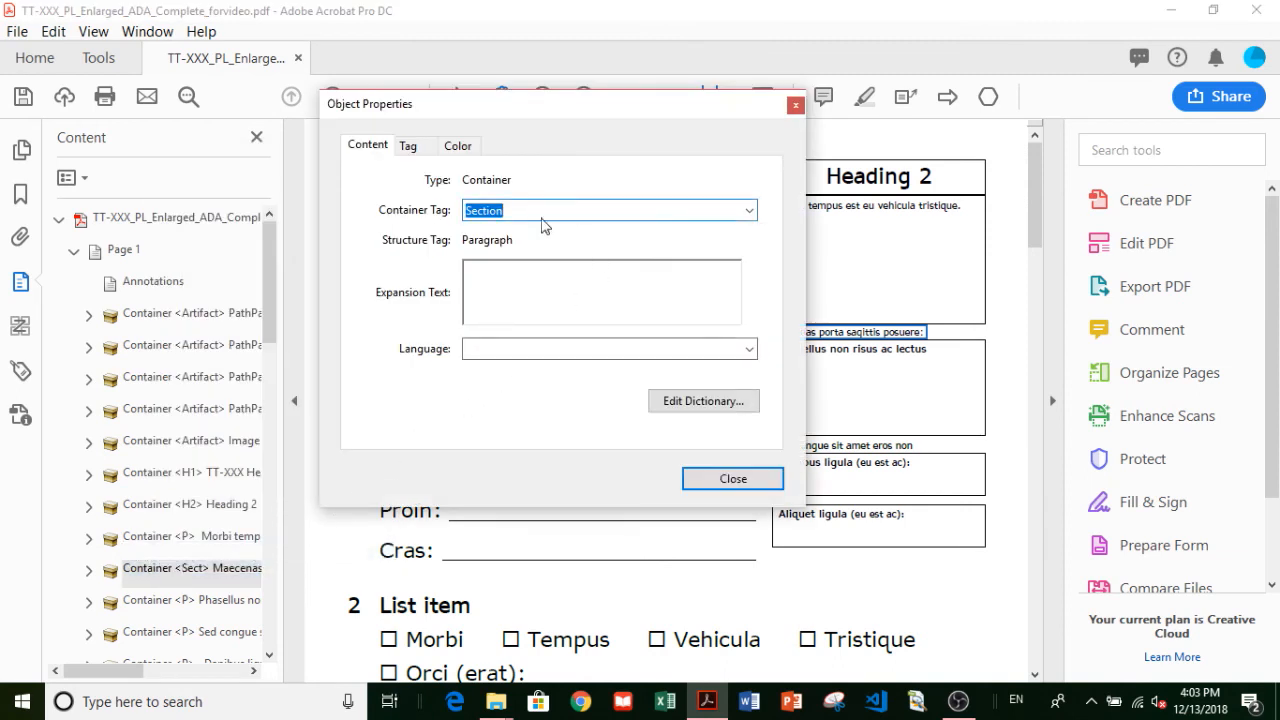
click(750, 211)
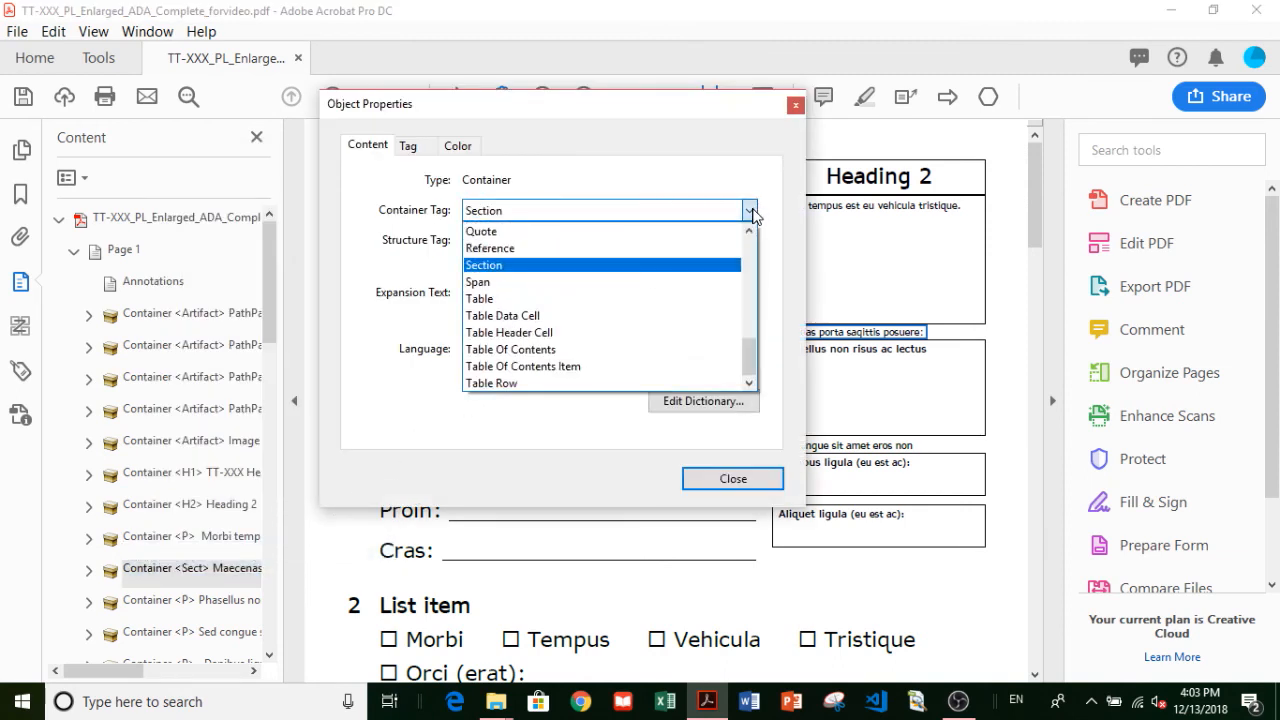
key(p)
click(587, 235)
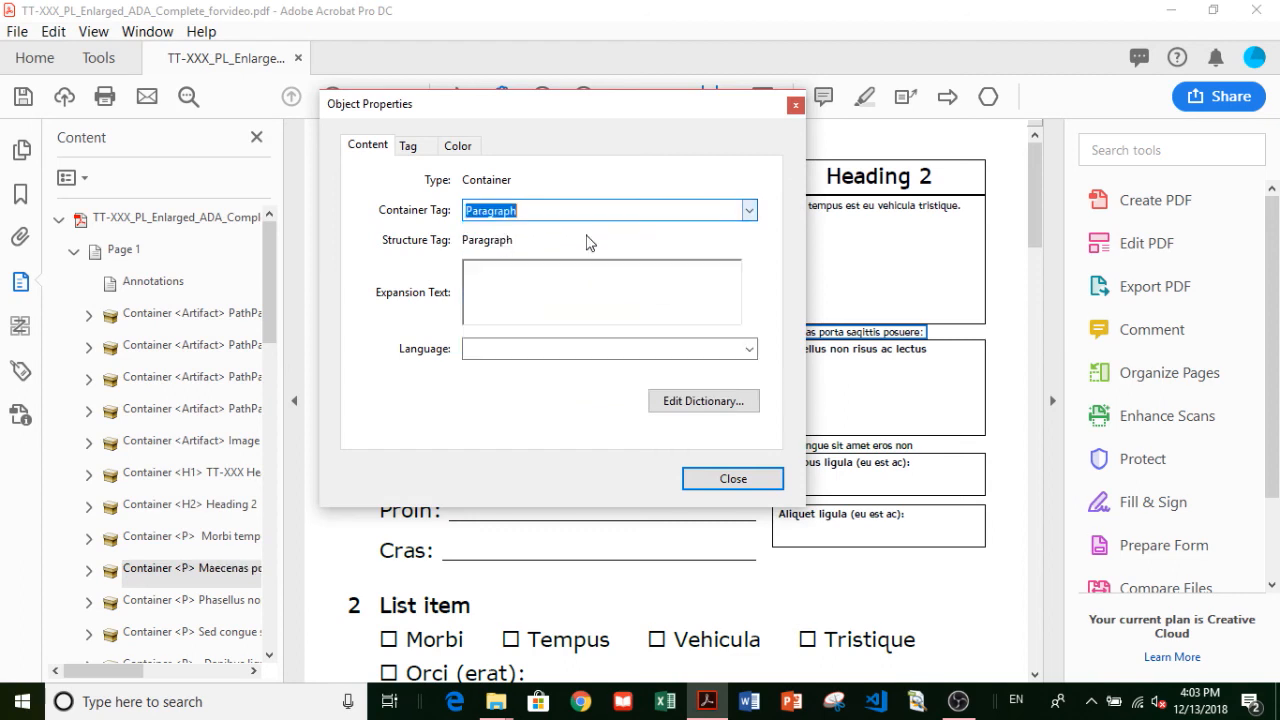
click(717, 484)
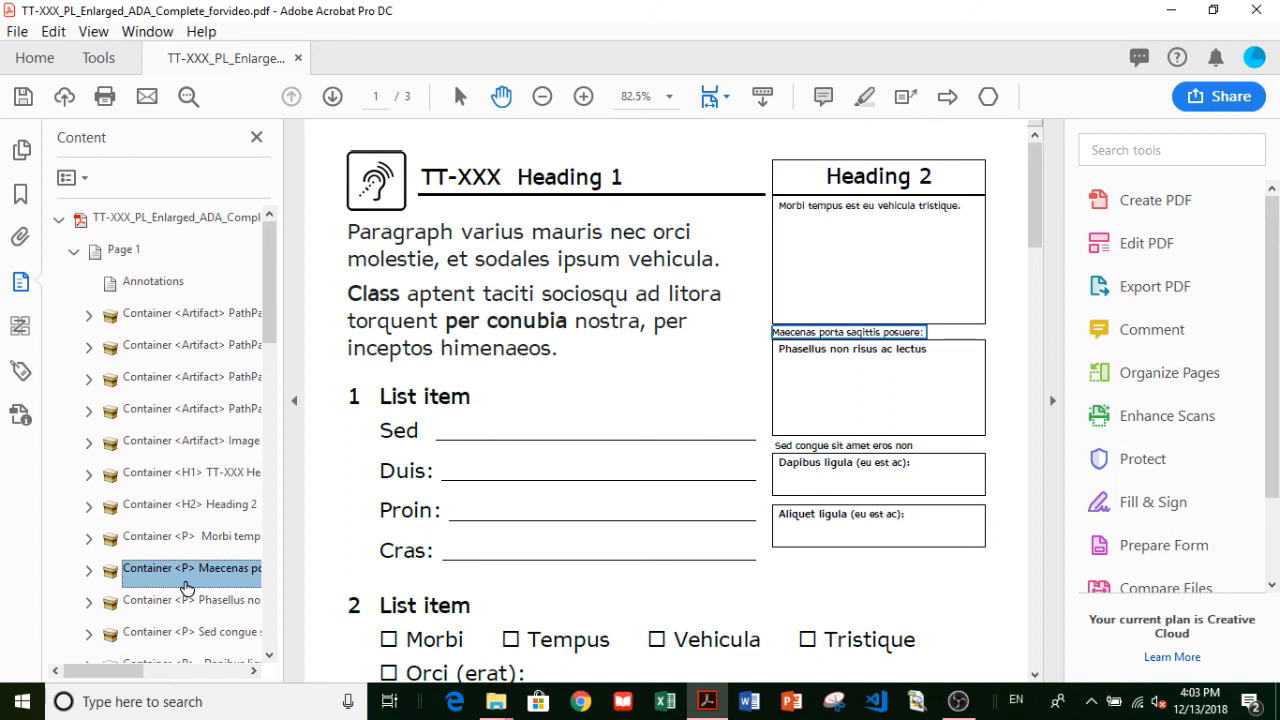
click(198, 441)
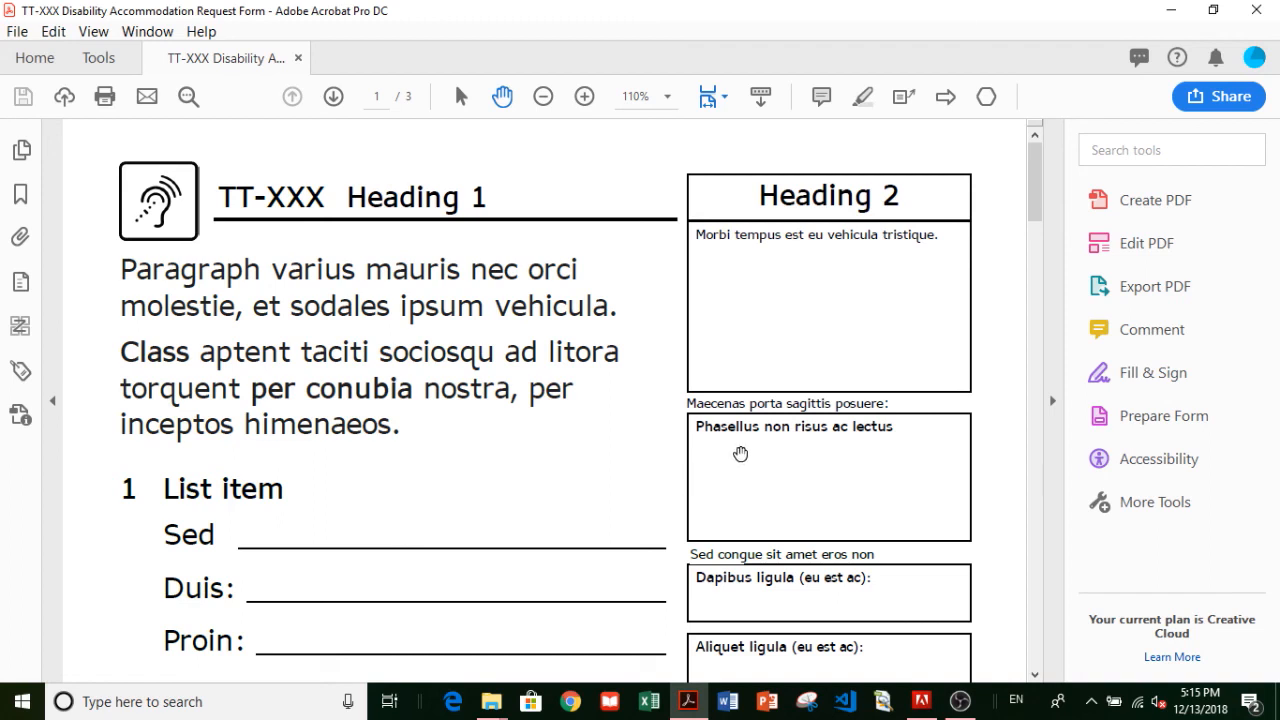
Run a full accessibility check on all pages of the document with an accessibility report created
click(1110, 460)
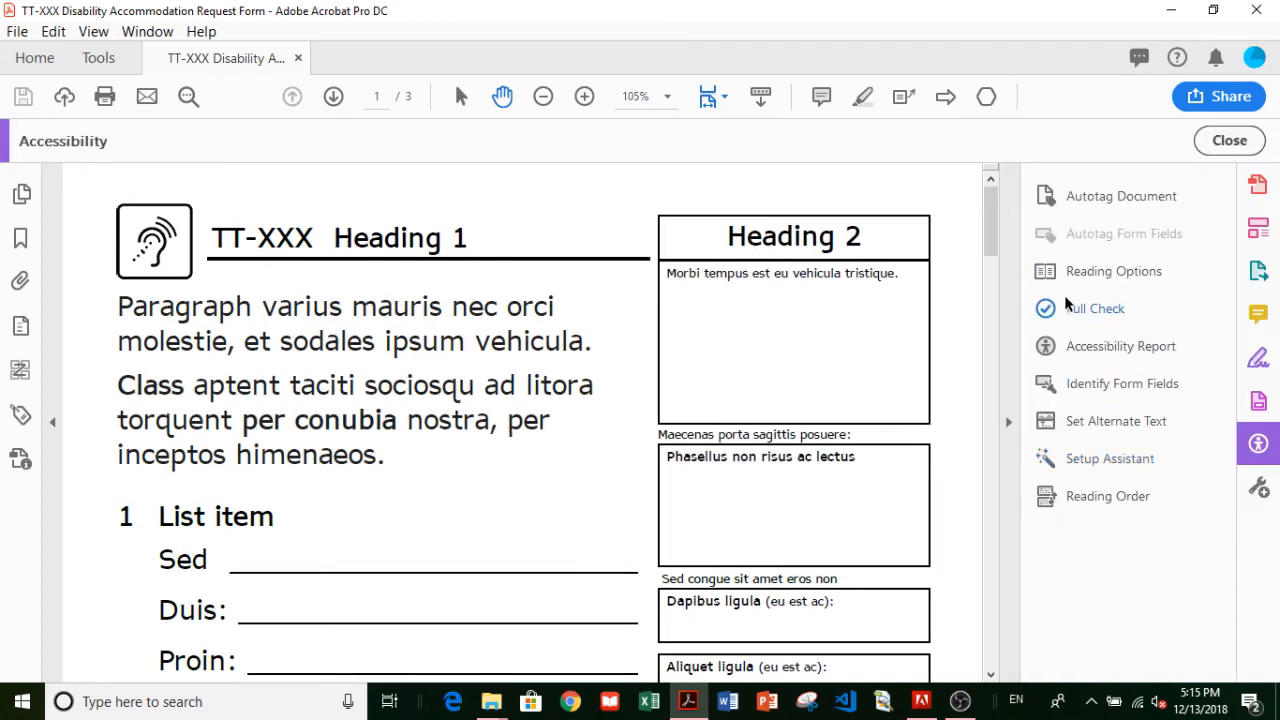
click(1074, 316)
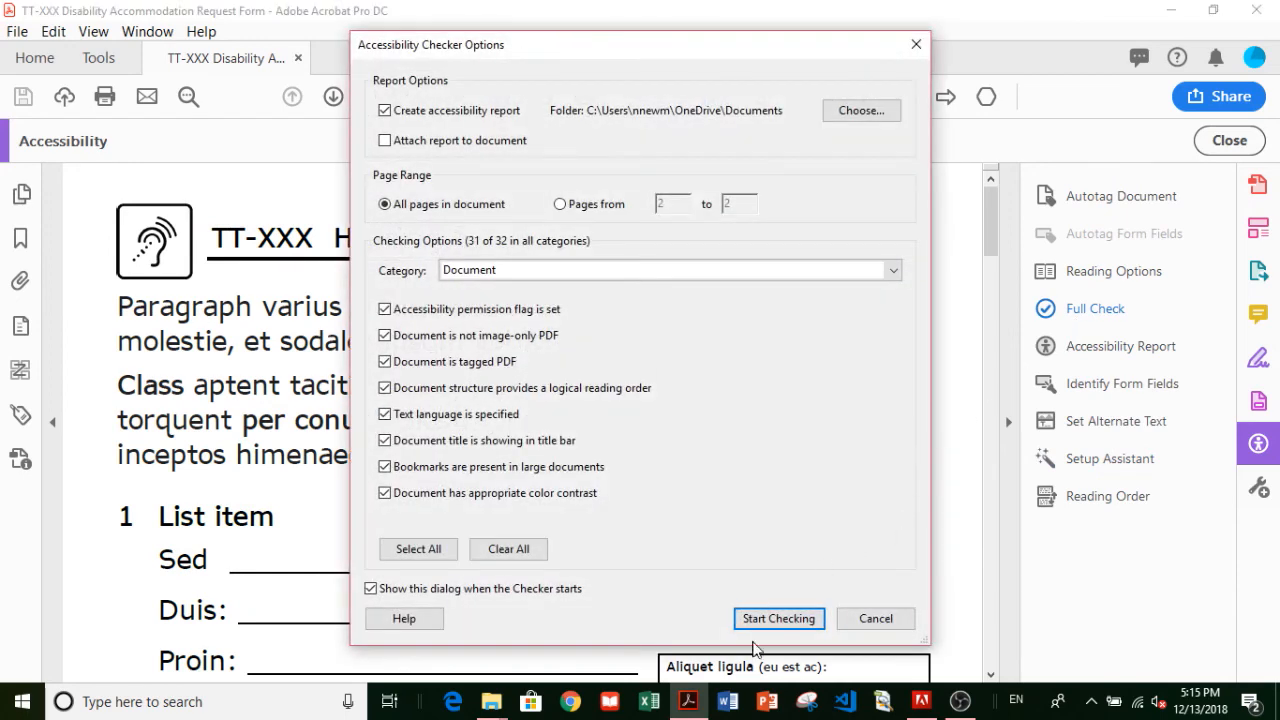
click(779, 618)
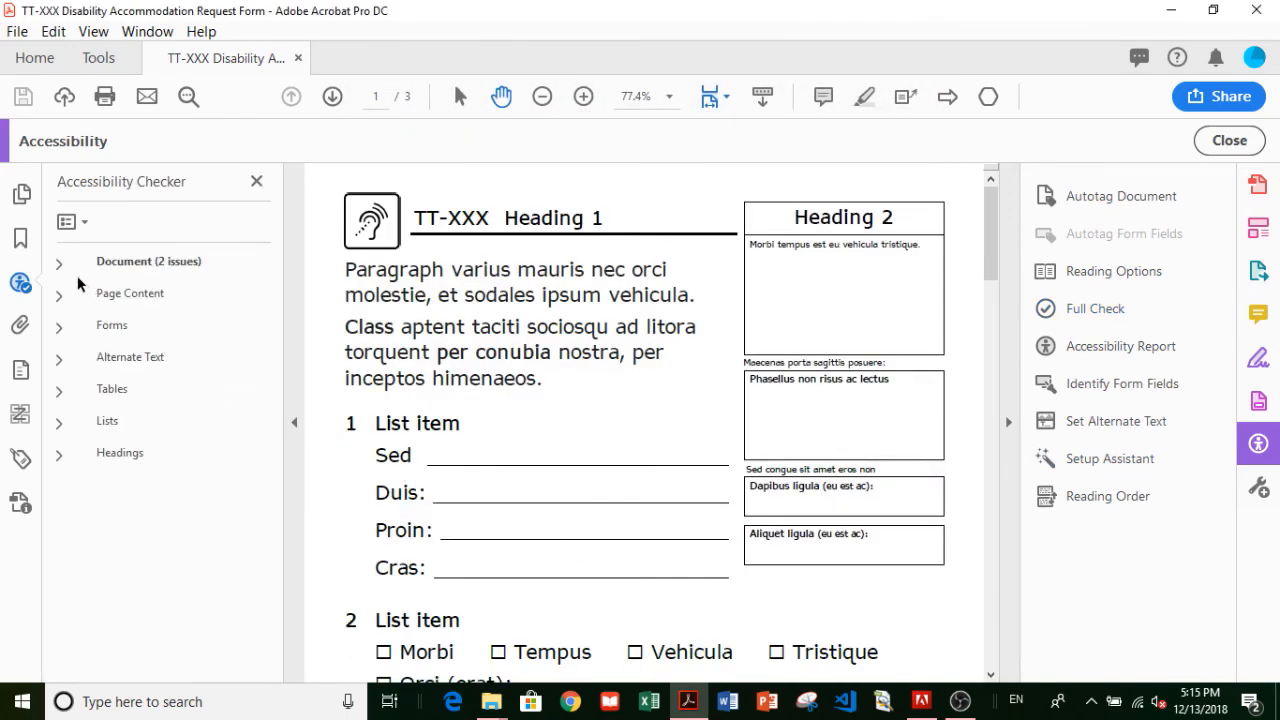
Mark the Logical Reading Order and Color contrast rules as passed, and rerun the full accessibility check on all pages
click(105, 262)
right_click(155, 393)
click(185, 404)
right_click(174, 525)
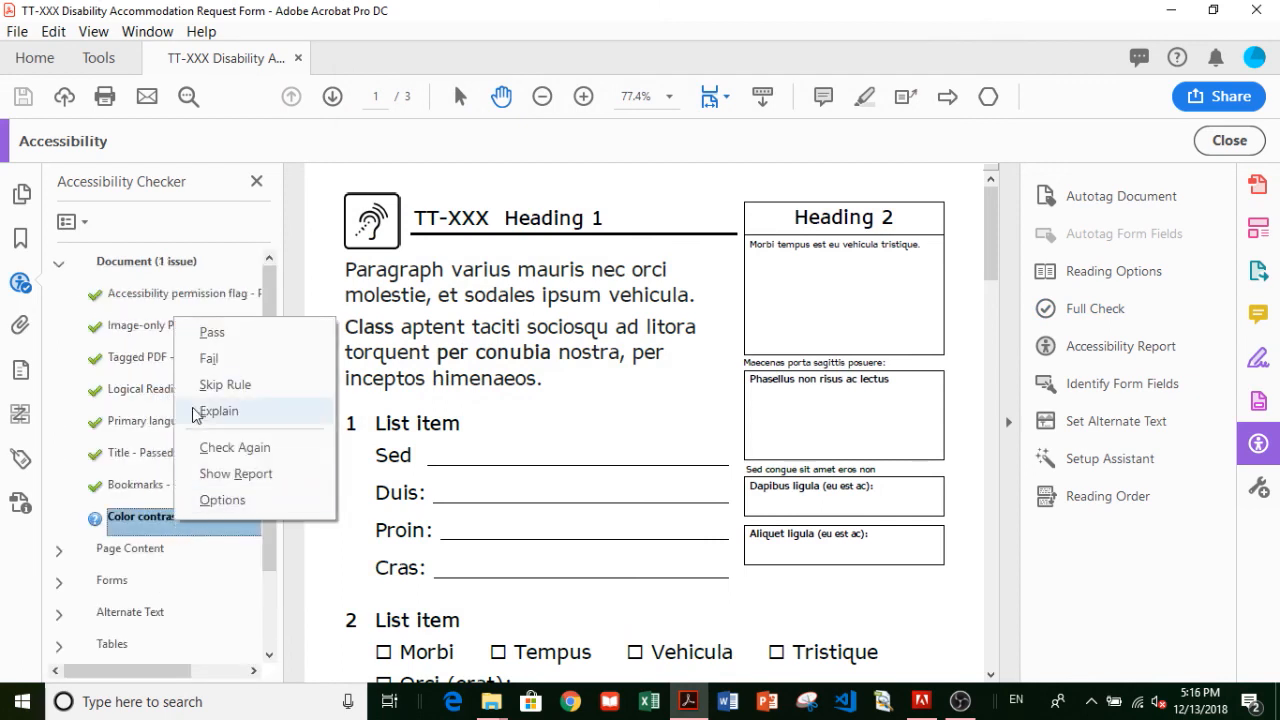
click(208, 333)
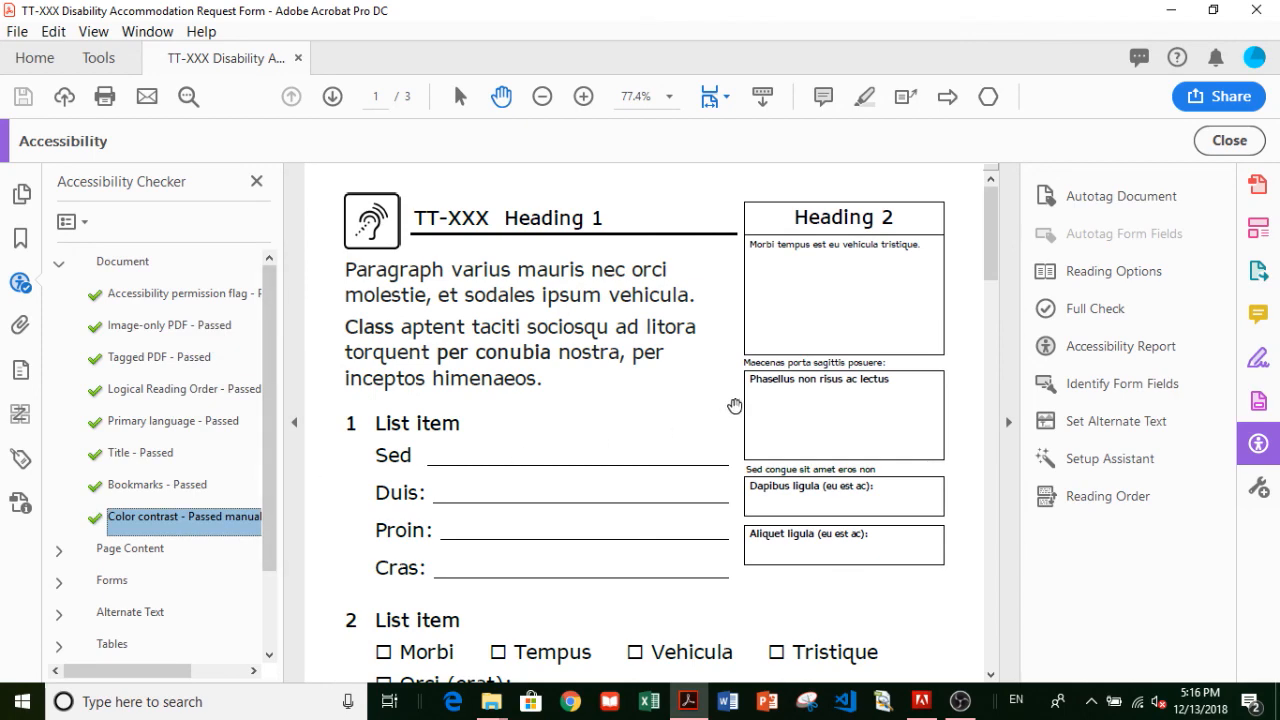
click(1062, 316)
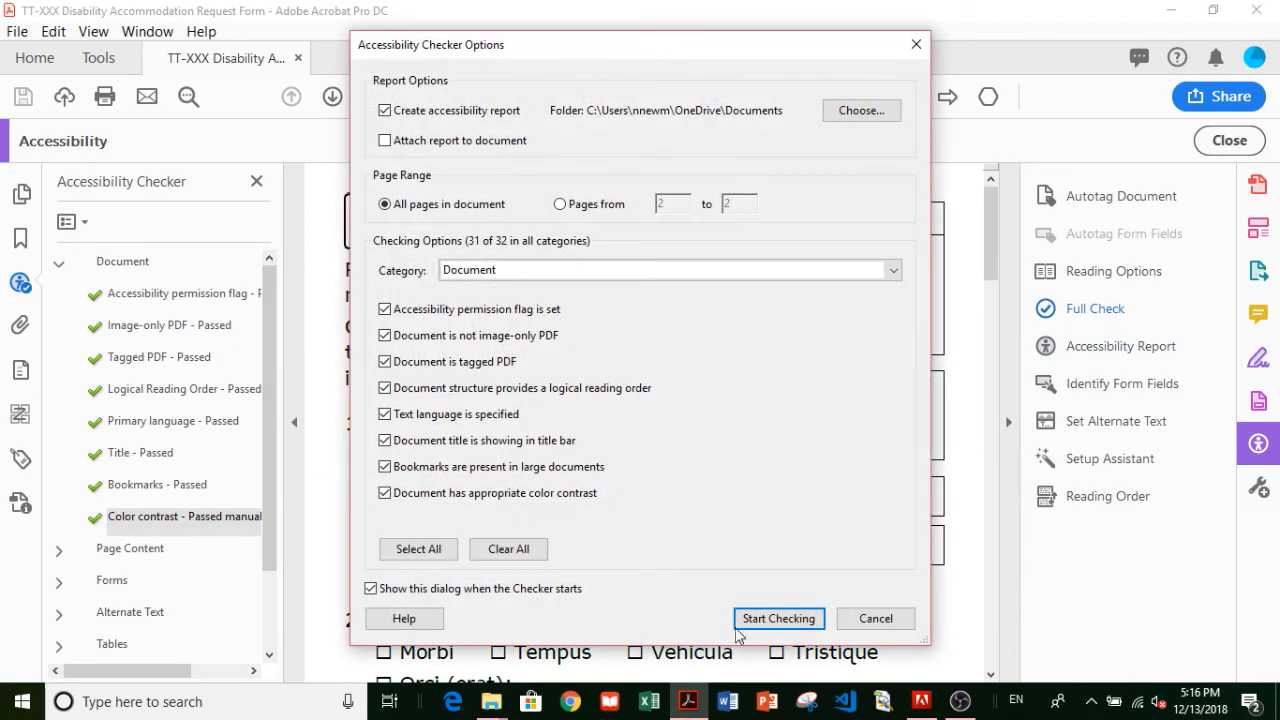
click(776, 617)
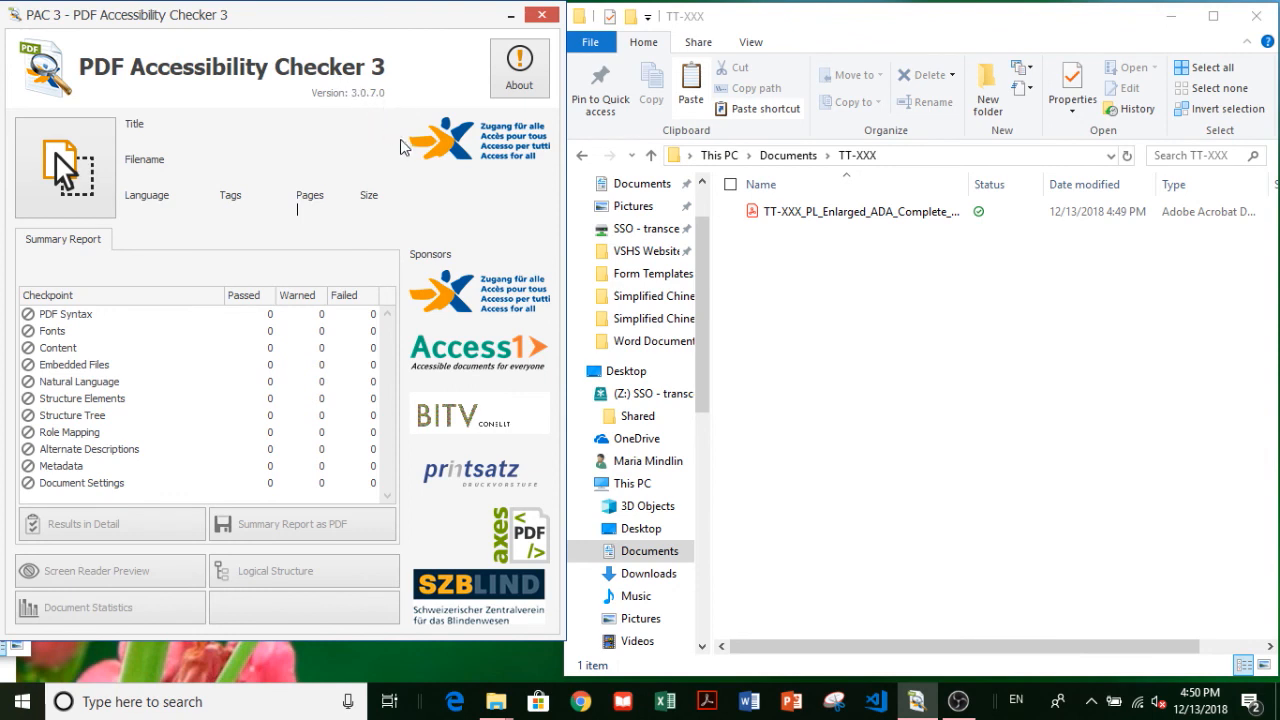
Switch to PDF Accessibility Checker 3 and load TT-XXX_PL_Enlarged_ADA_Complete_forvideo.pdf from the TT-XXX folder to check it
click(829, 216)
drag(837, 218, 97, 170)
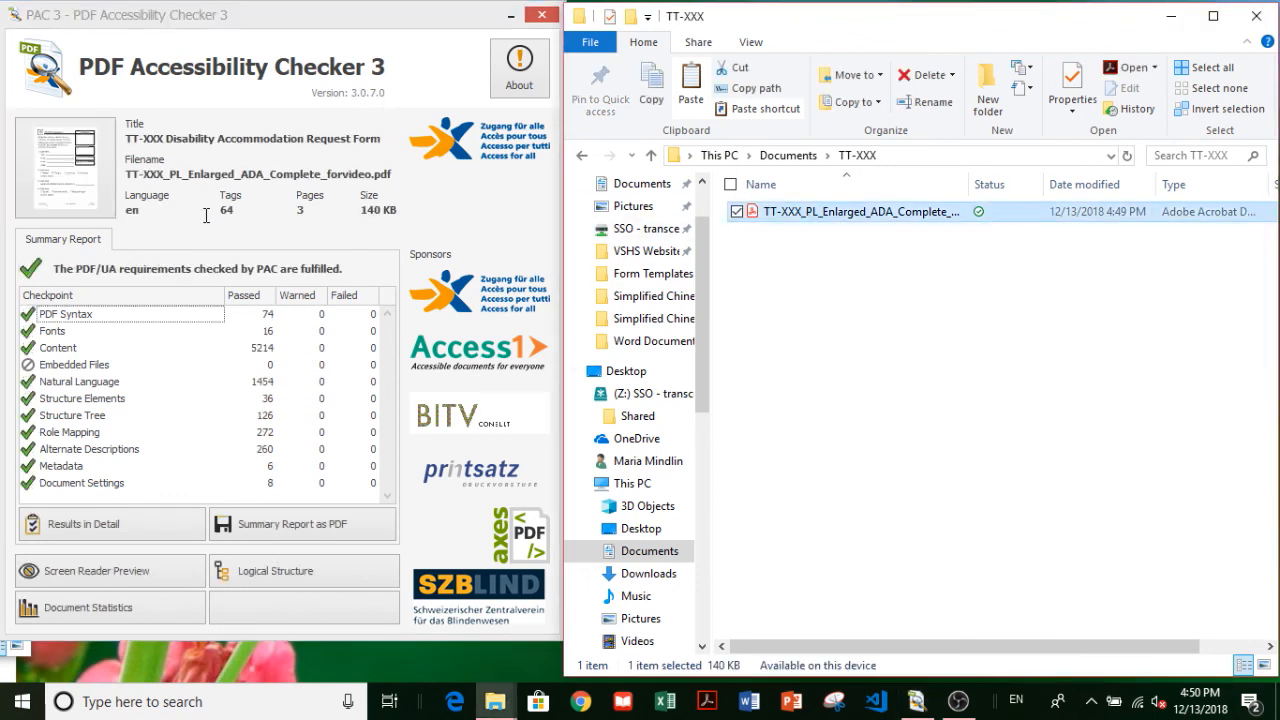